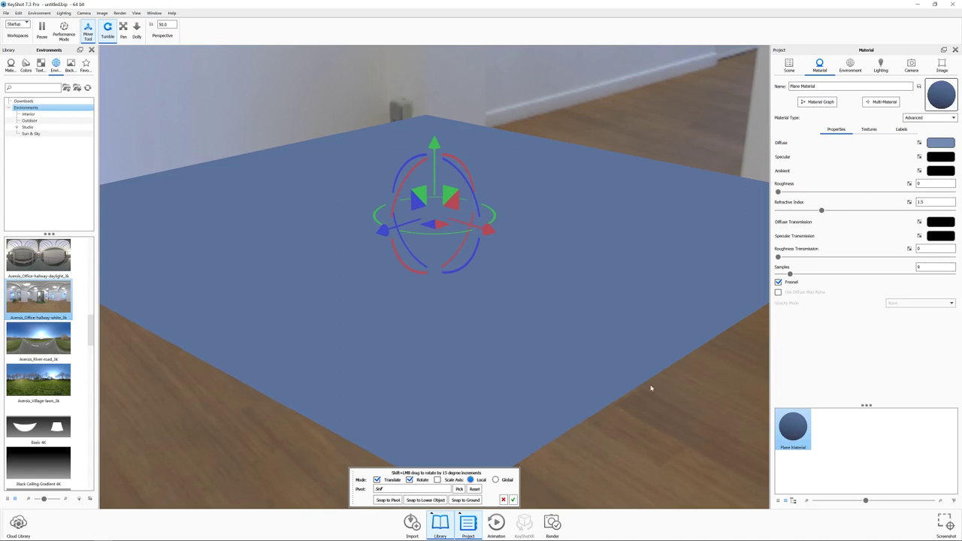
# Step: Switch the plane's material type to Diffuse and then back to Advanced
pyautogui.moveTo(651, 388); pyautogui.dragTo(676, 400)
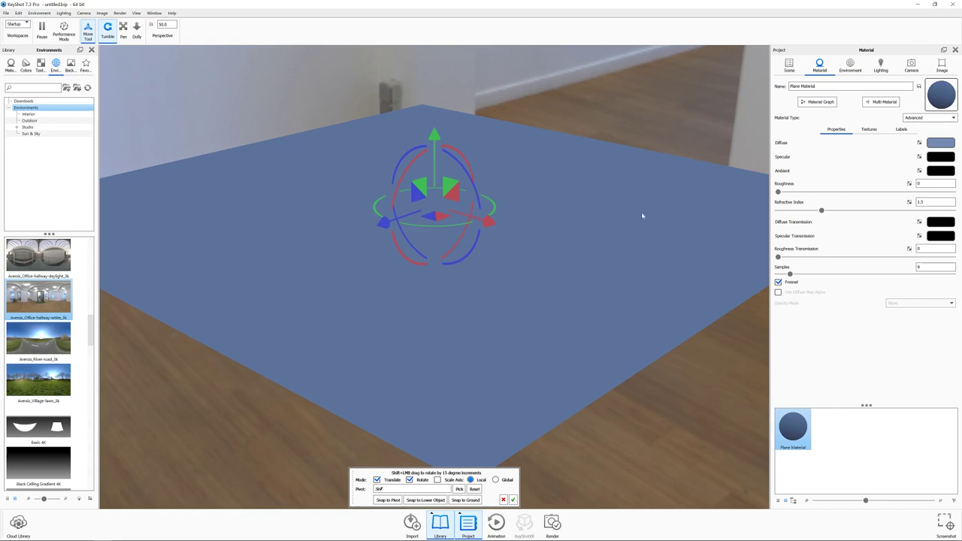
pyautogui.click(924, 119)
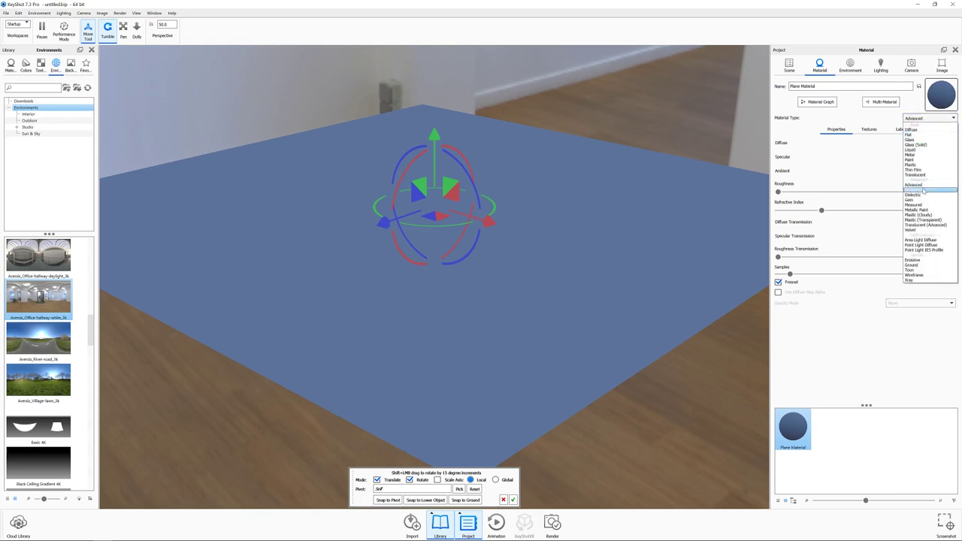
pyautogui.click(919, 129)
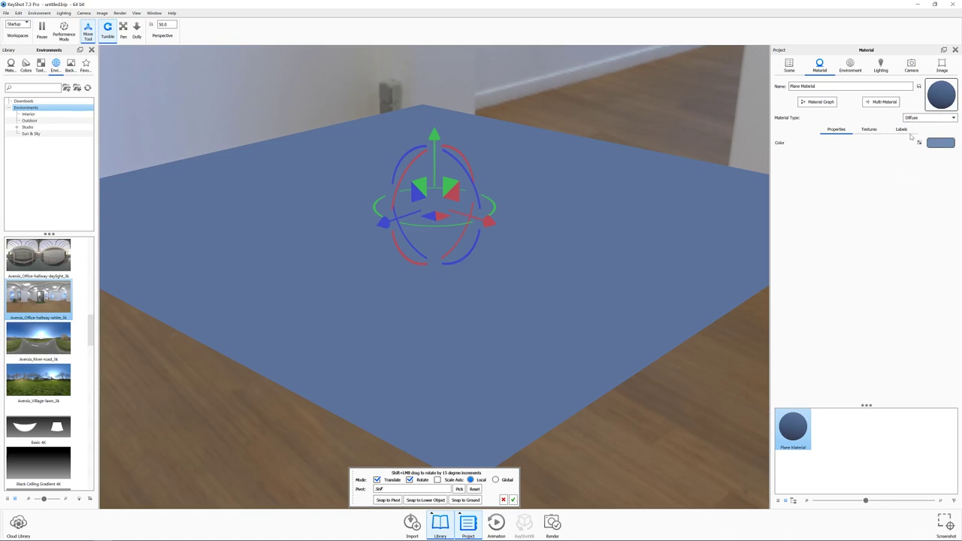
pyautogui.click(922, 120)
pyautogui.click(909, 185)
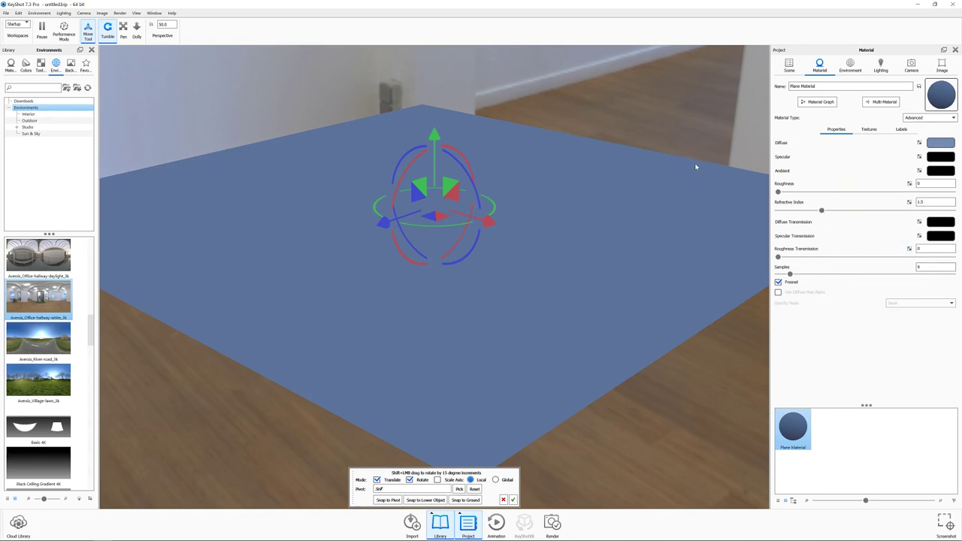
# Step: Load WoodFlooring044_COL_4K.jpg from the WoodFlooring044/4K folder as the diffuse texture
pyautogui.click(919, 144)
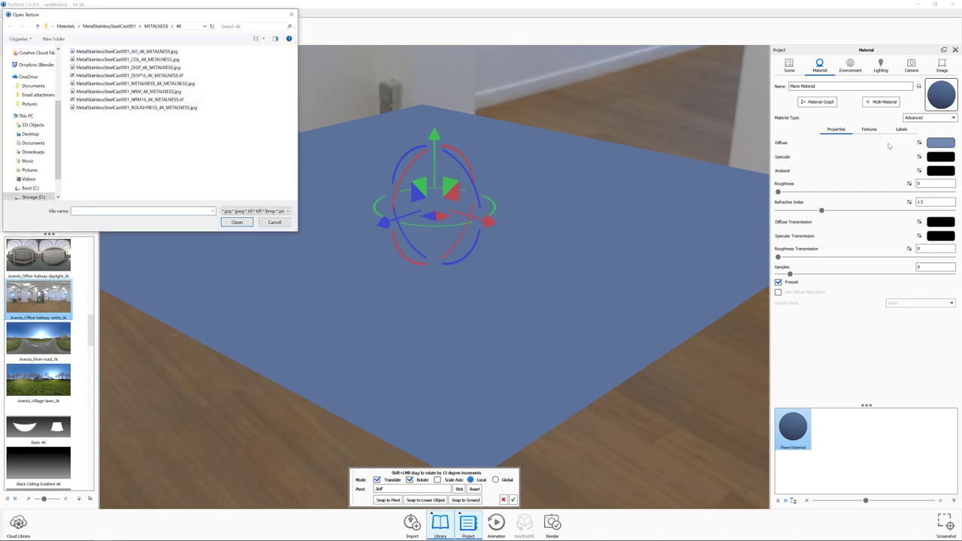
pyautogui.click(66, 27)
pyautogui.scroll(-5, 173, 117)
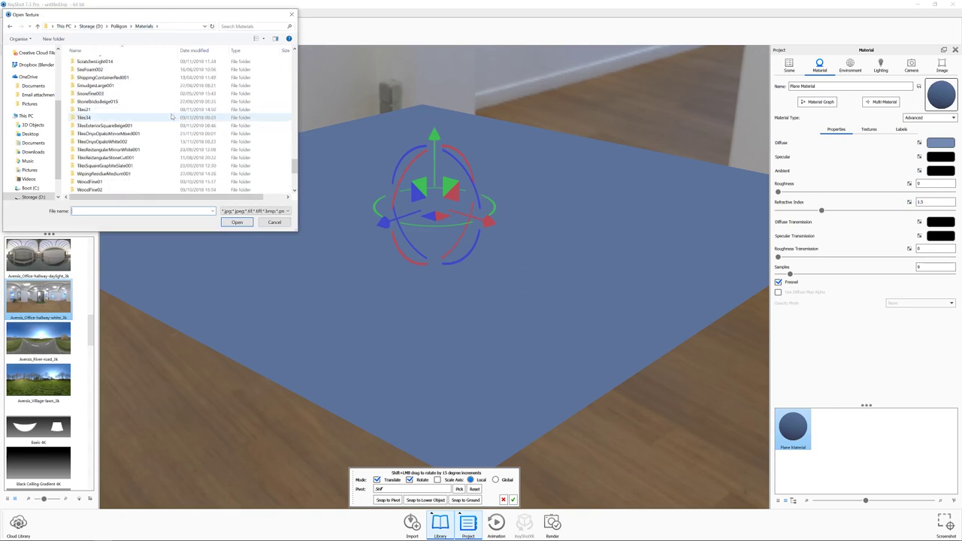
pyautogui.scroll(-5, 172, 117)
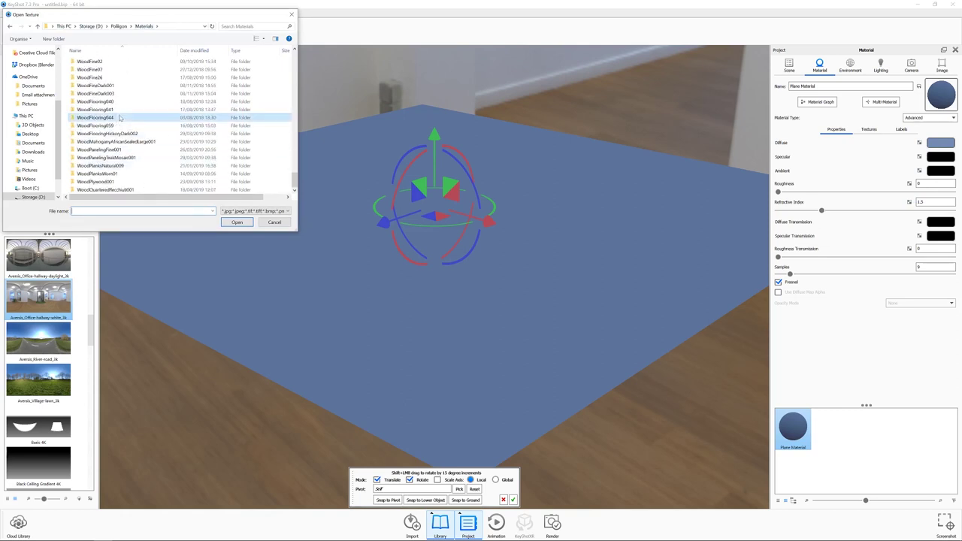
pyautogui.doubleClick(120, 118)
pyautogui.doubleClick(184, 69)
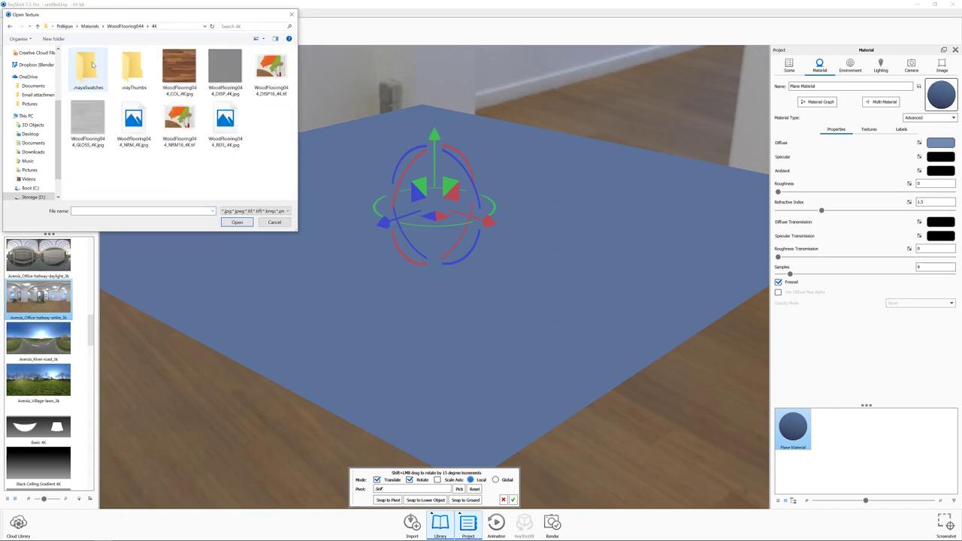
pyautogui.doubleClick(182, 67)
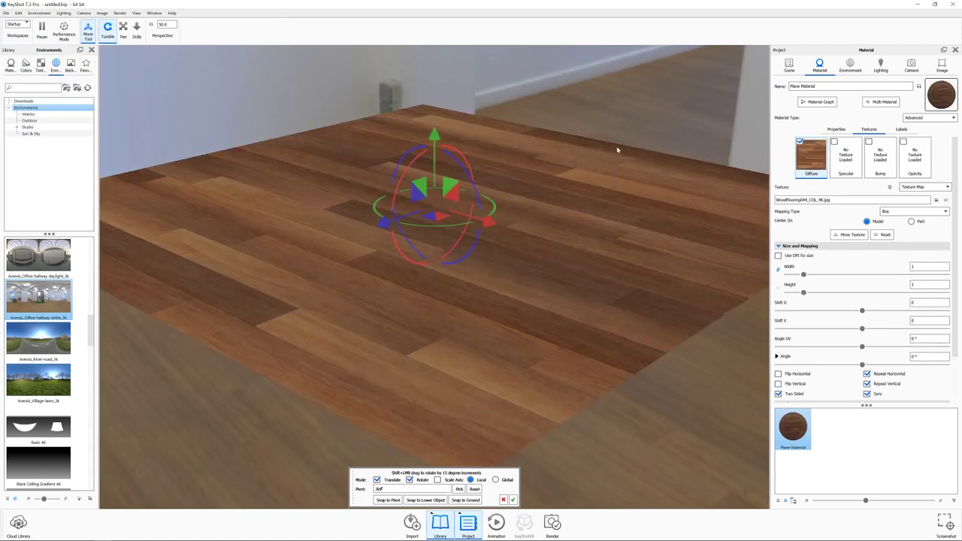
# Step: Load WoodFlooring044_REFL_4K.jpg as the material's specular texture
pyautogui.click(838, 130)
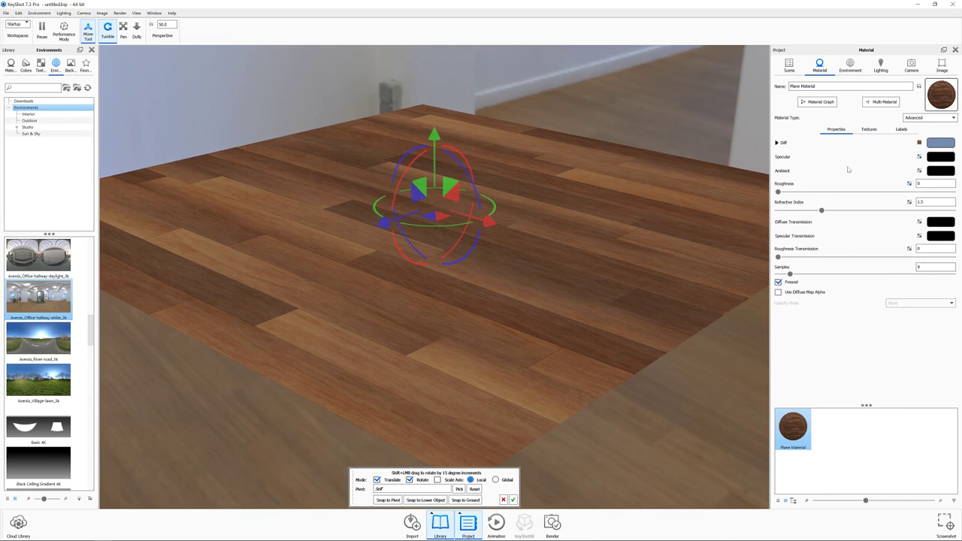
pyautogui.click(920, 156)
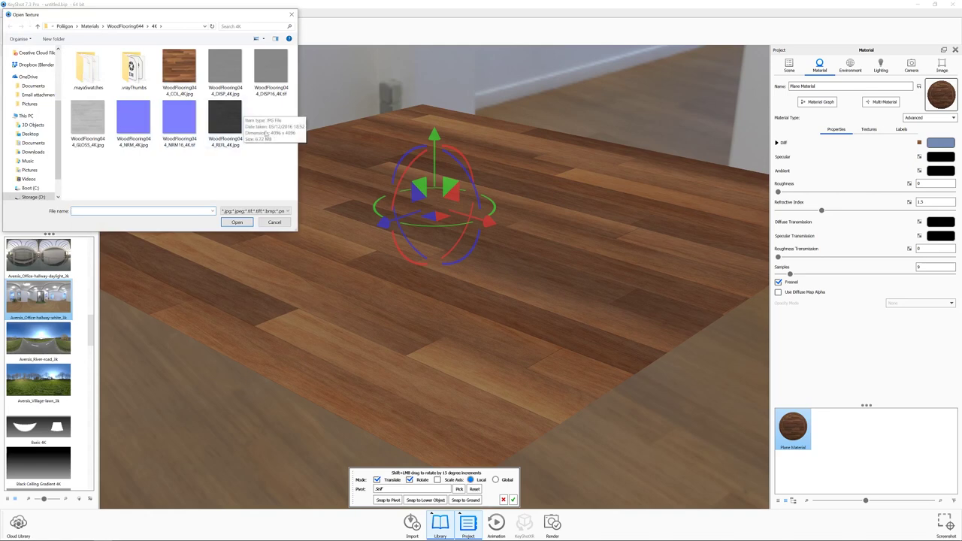
pyautogui.click(227, 121)
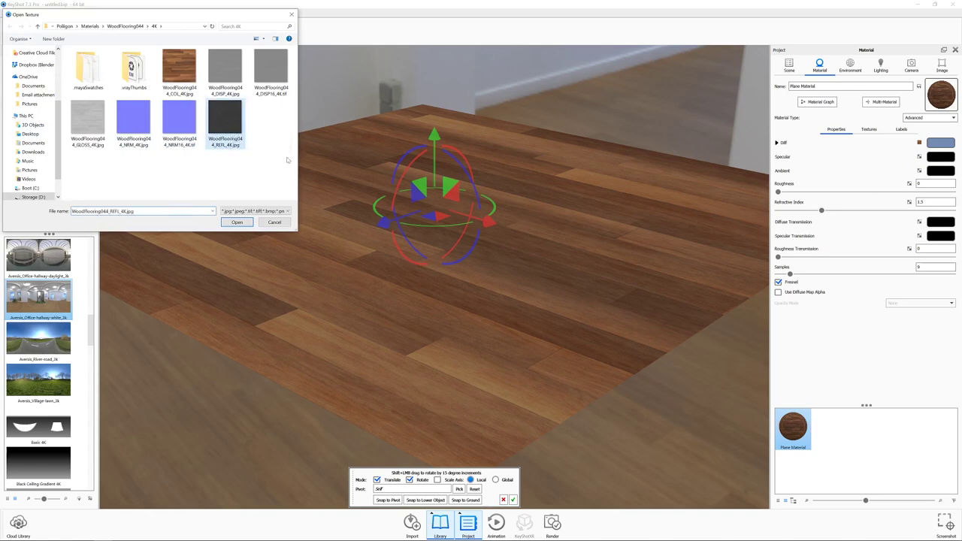
pyautogui.click(237, 222)
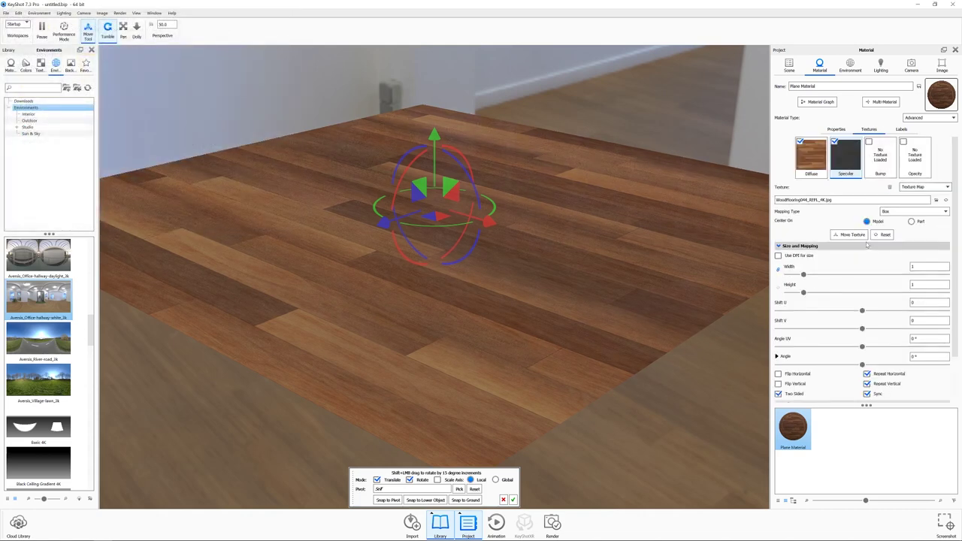
# Step: Load WoodFlooring044_GLOSS_4K.jpg as the roughness texture and return to the main settings
pyautogui.click(837, 129)
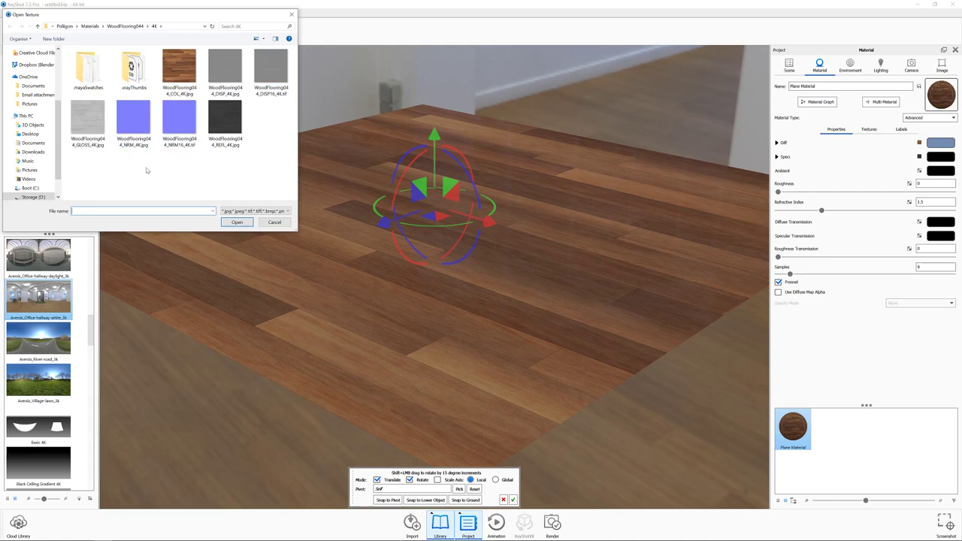
pyautogui.click(103, 125)
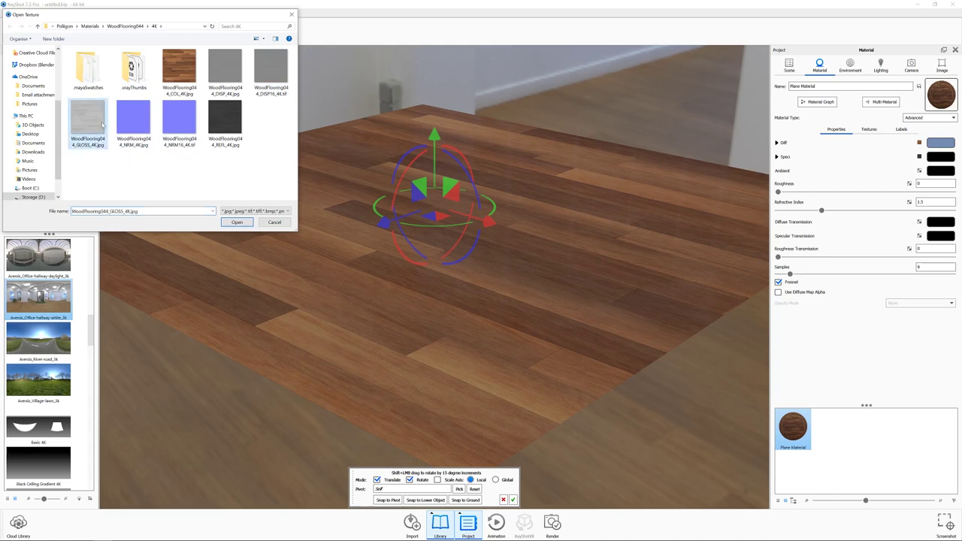
pyautogui.click(231, 224)
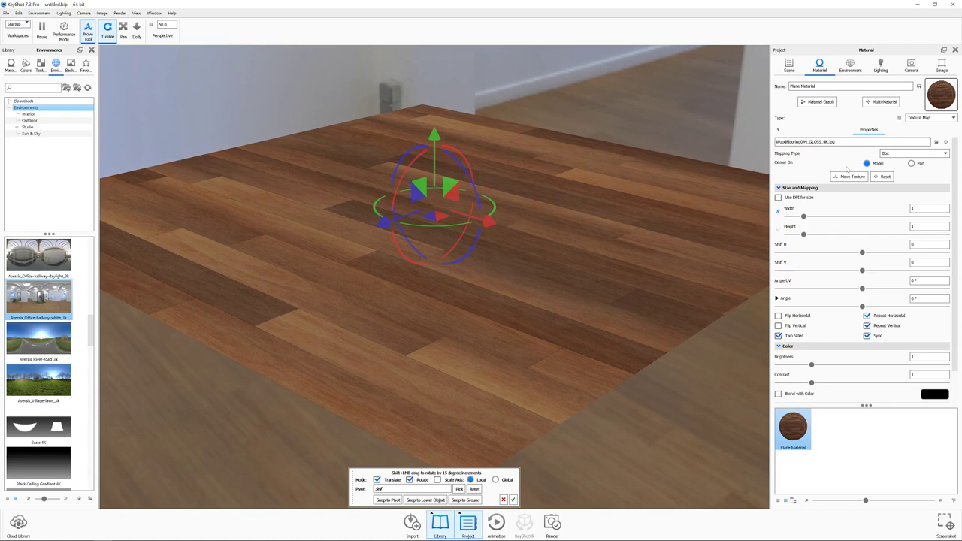
pyautogui.click(779, 130)
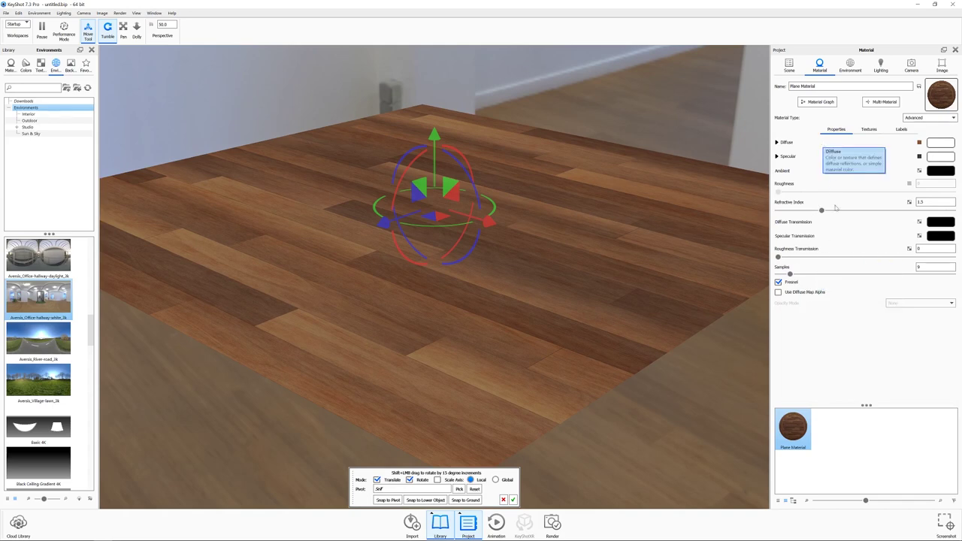
# Step: Set the Bump slot to a Texture Map using WoodFlooring044_NRM_4K.jpg
pyautogui.click(870, 130)
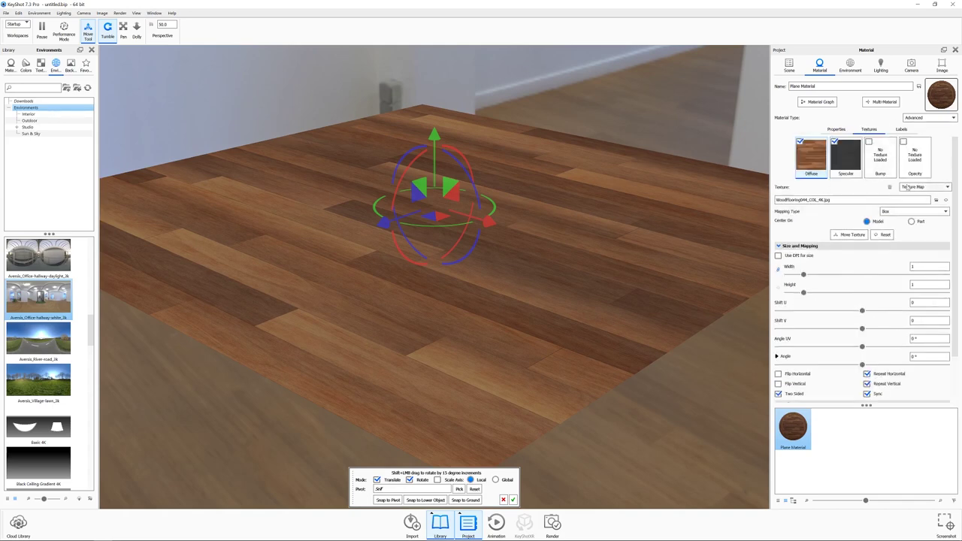
pyautogui.click(886, 169)
pyautogui.click(931, 186)
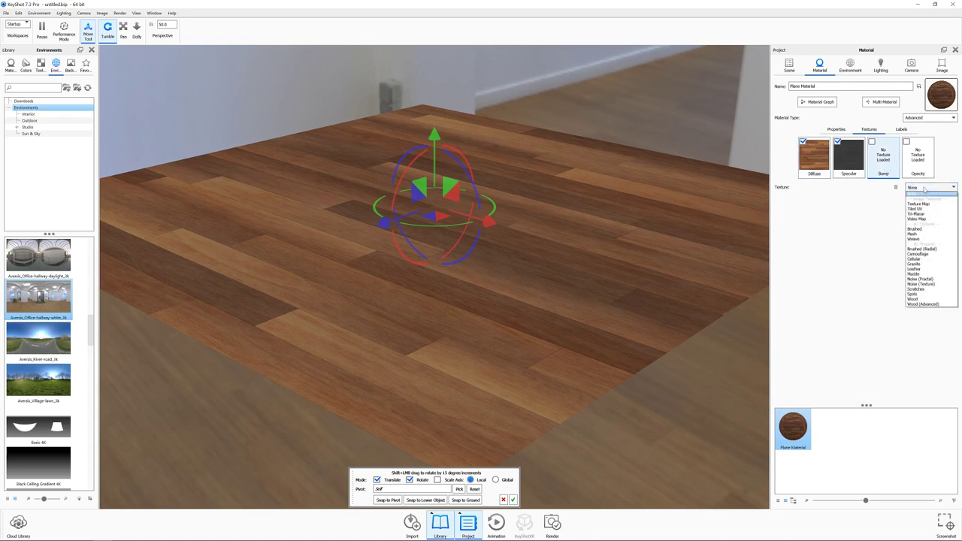
pyautogui.click(933, 204)
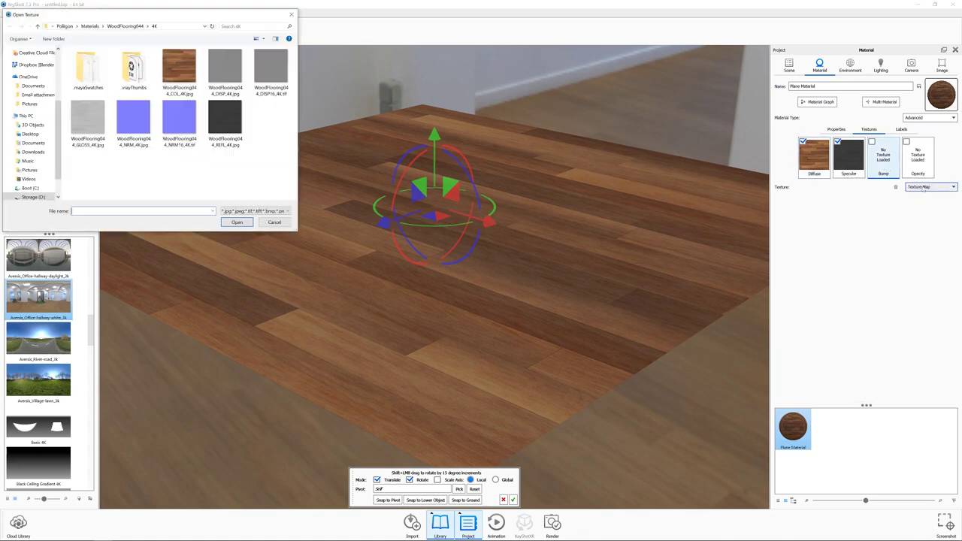
pyautogui.click(142, 121)
pyautogui.click(237, 221)
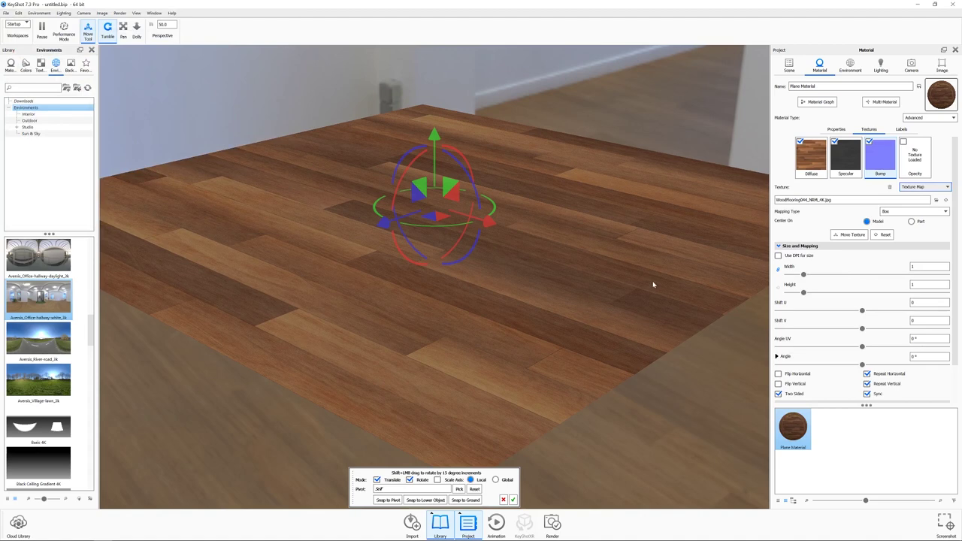
pyautogui.click(836, 129)
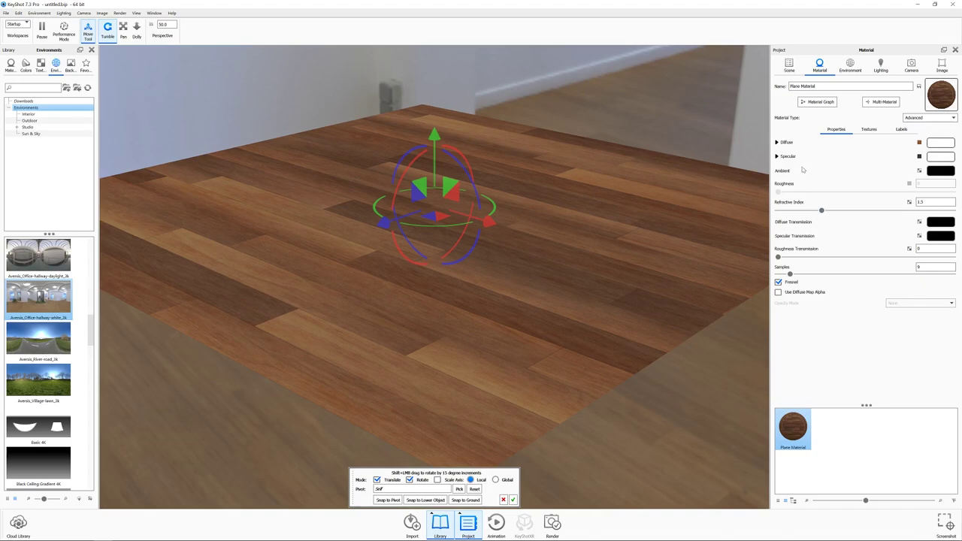
# Step: Open the plane material's Material Graph and move and enlarge its window
pyautogui.click(821, 103)
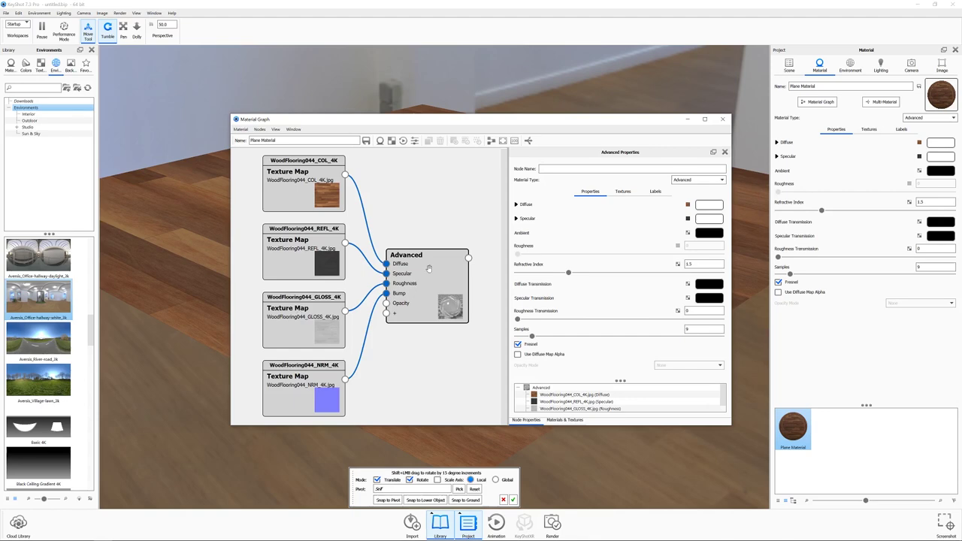
pyautogui.moveTo(428, 269); pyautogui.dragTo(454, 260)
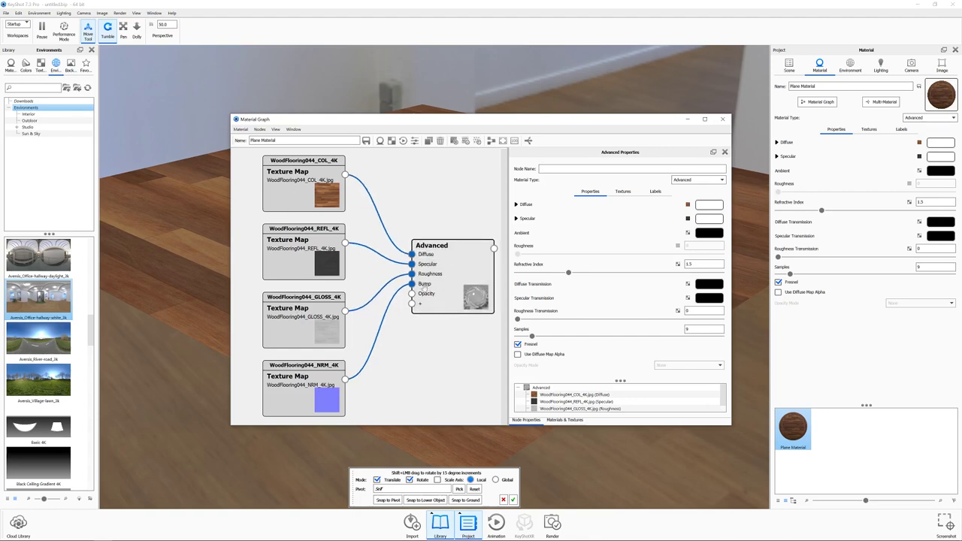
pyautogui.moveTo(454, 125); pyautogui.dragTo(347, 49)
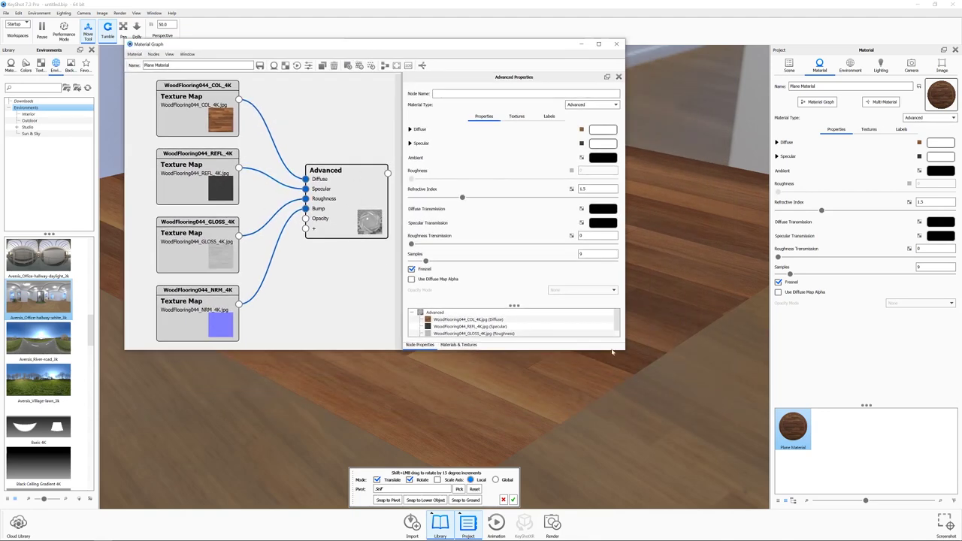
pyautogui.moveTo(627, 352); pyautogui.dragTo(901, 467)
# Step: Move the Advanced node right and spread out the COL, REFL, GLOSS and NRM texture nodes
pyautogui.moveTo(489, 246); pyautogui.dragTo(598, 245)
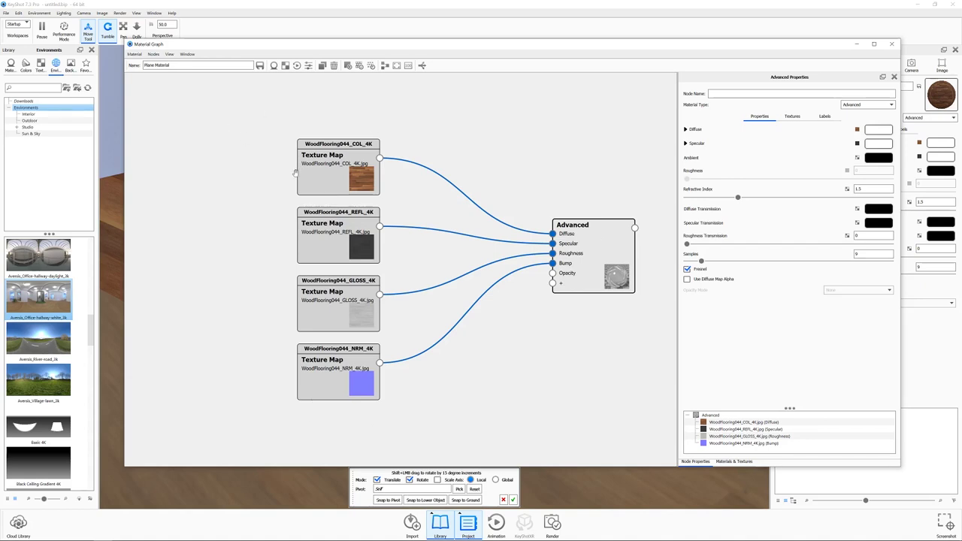
pyautogui.moveTo(339, 148); pyautogui.dragTo(228, 104)
pyautogui.moveTo(313, 213); pyautogui.dragTo(207, 180)
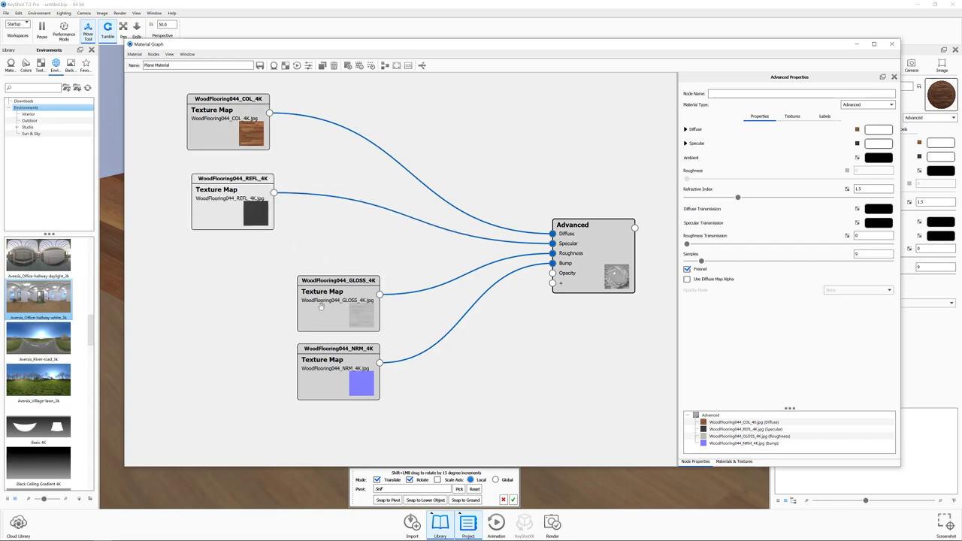
pyautogui.moveTo(326, 294); pyautogui.dragTo(215, 289)
pyautogui.moveTo(338, 378); pyautogui.dragTo(237, 395)
# Step: Add a Utilities > Color Invert node and place it between the REFL map and Specular
pyautogui.rightClick(354, 321)
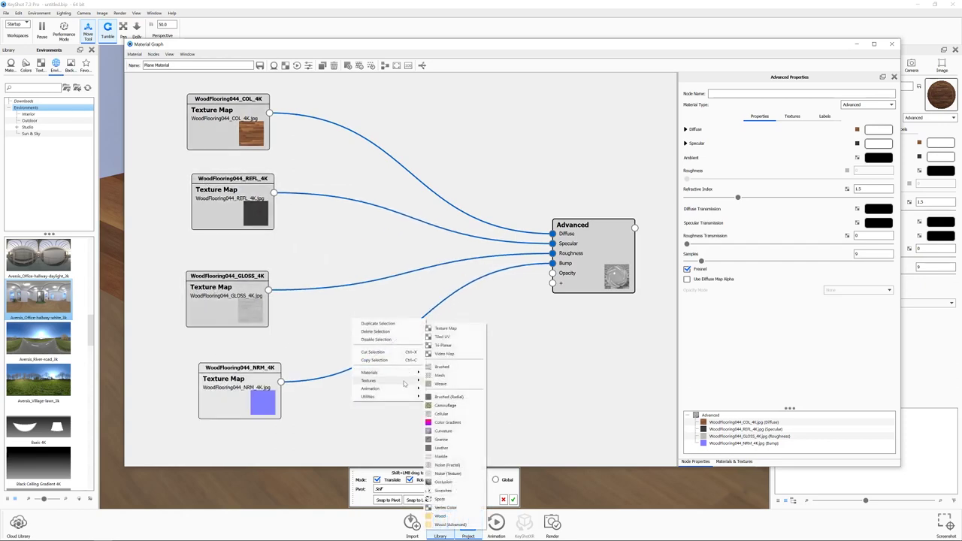
pyautogui.moveTo(405, 397)
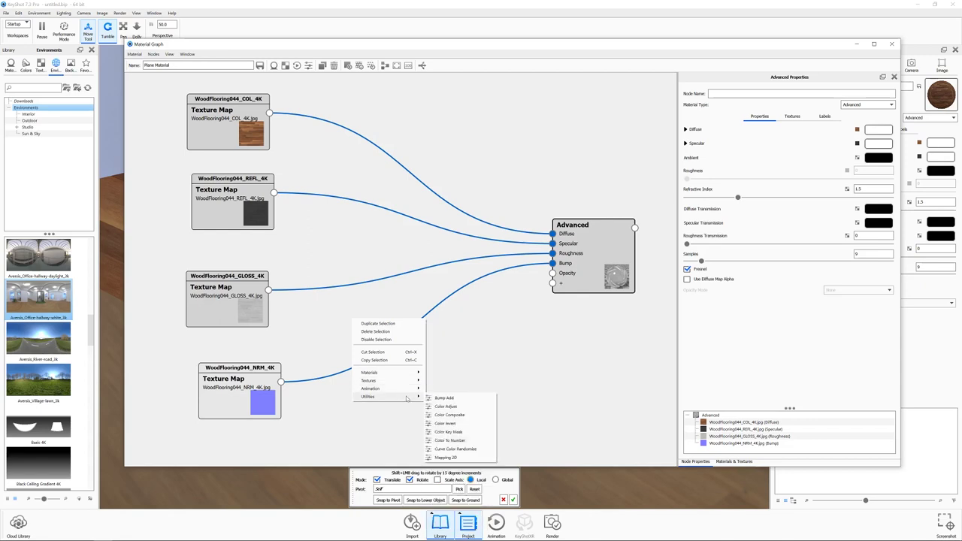
pyautogui.click(447, 423)
pyautogui.moveTo(374, 330); pyautogui.dragTo(348, 203)
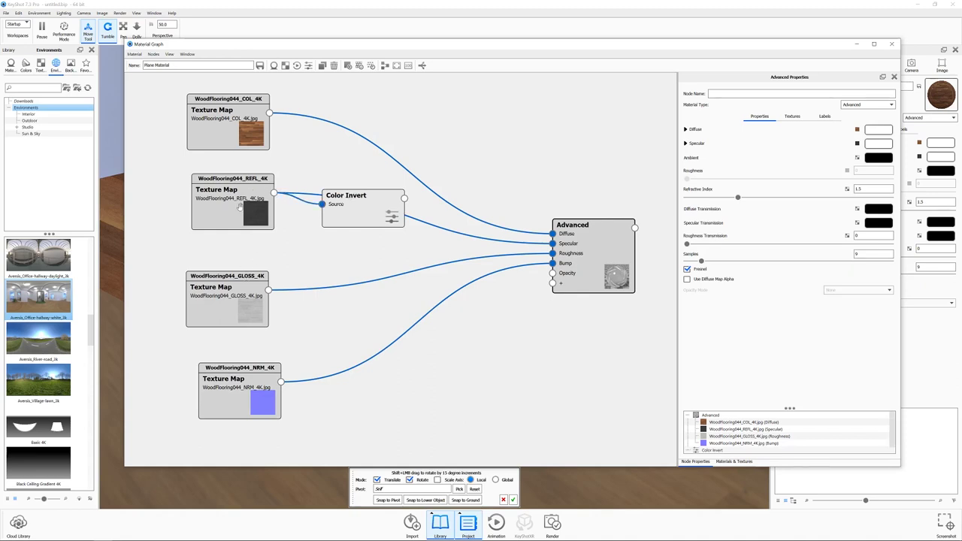
pyautogui.moveTo(397, 201); pyautogui.dragTo(564, 256)
pyautogui.moveTo(376, 211); pyautogui.dragTo(382, 227)
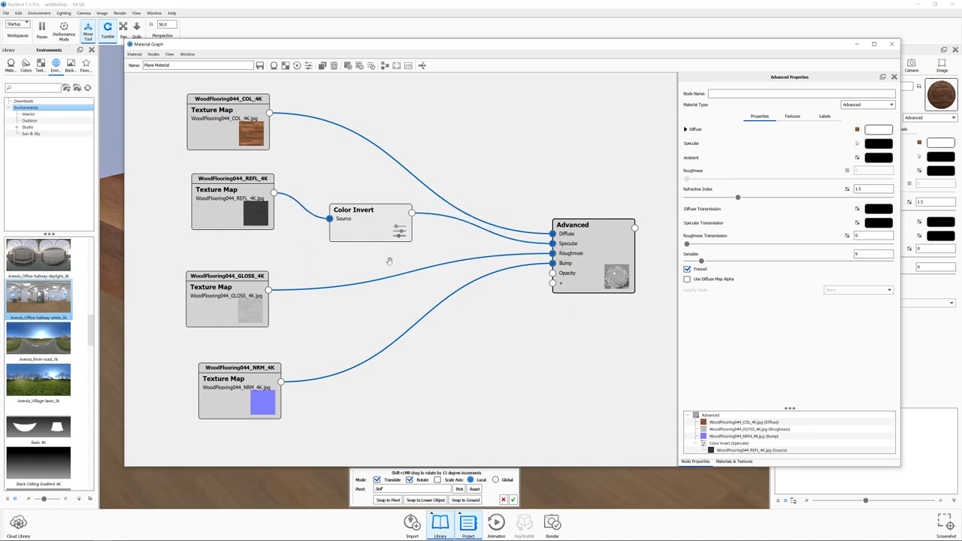
# Step: Add a second Color Invert node wiring the GLOSS map into Roughness
pyautogui.rightClick(348, 268)
pyautogui.moveTo(391, 347)
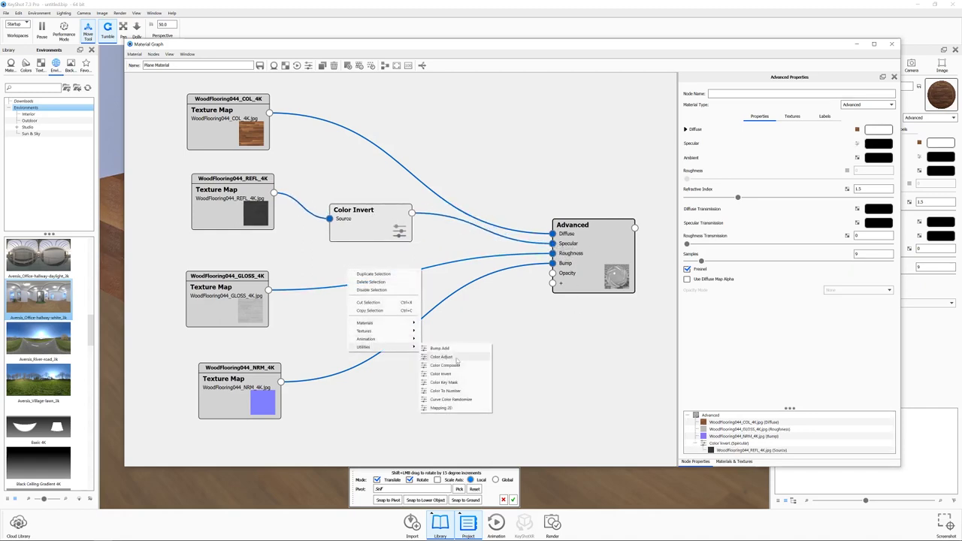
pyautogui.click(442, 374)
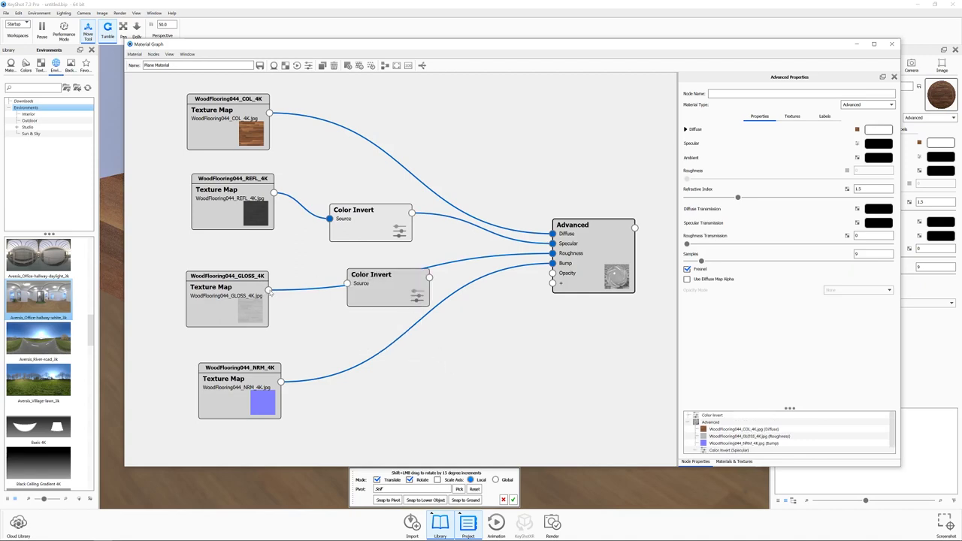
pyautogui.moveTo(270, 293); pyautogui.dragTo(354, 264)
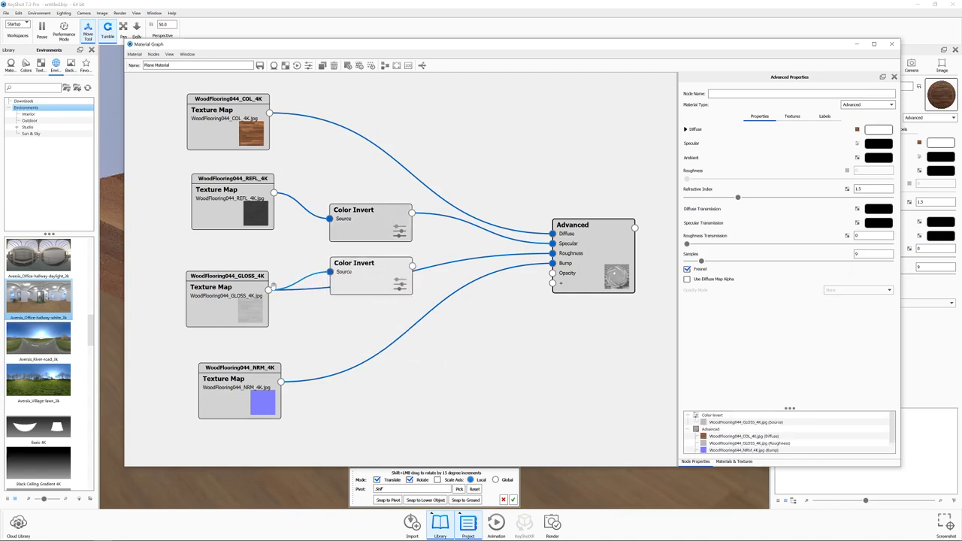
pyautogui.moveTo(413, 267); pyautogui.dragTo(553, 253)
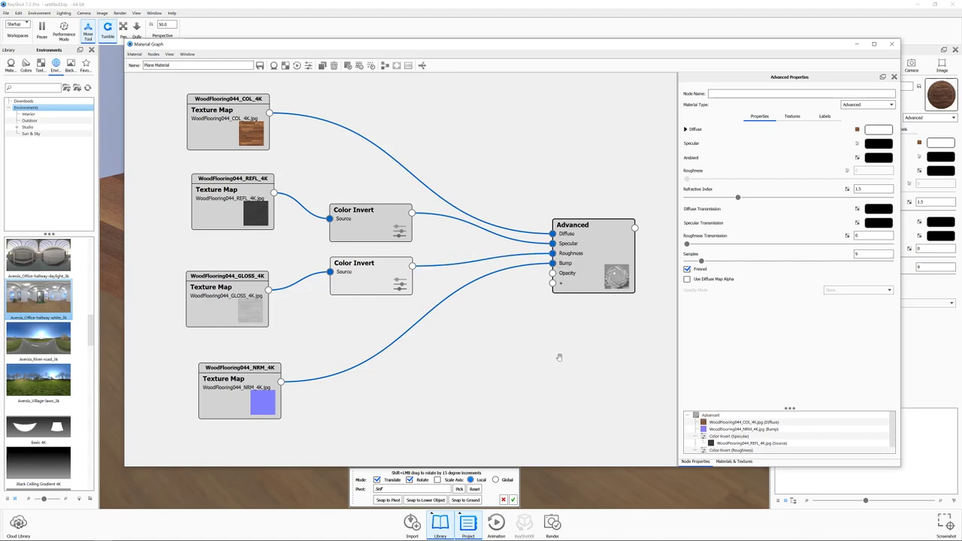
pyautogui.click(581, 238)
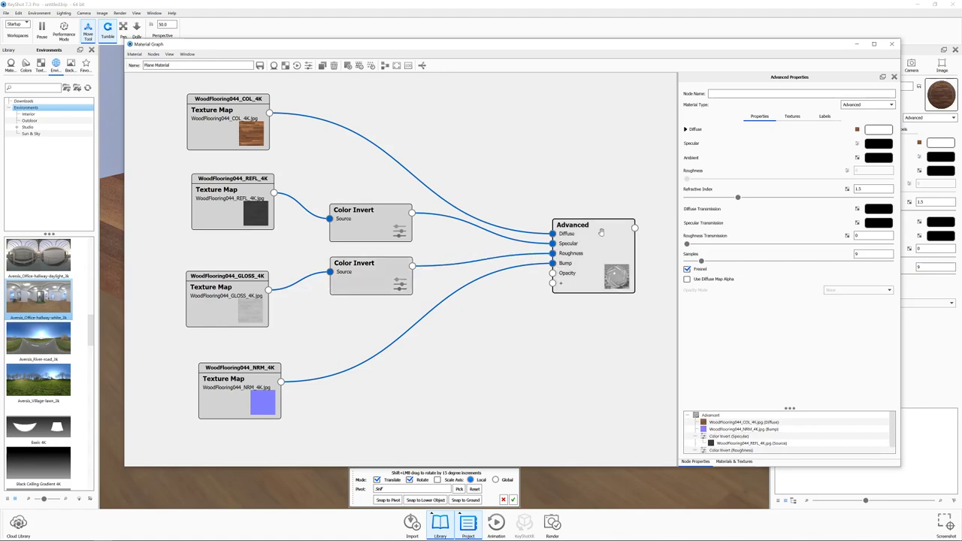
pyautogui.moveTo(508, 46); pyautogui.dragTo(614, 416)
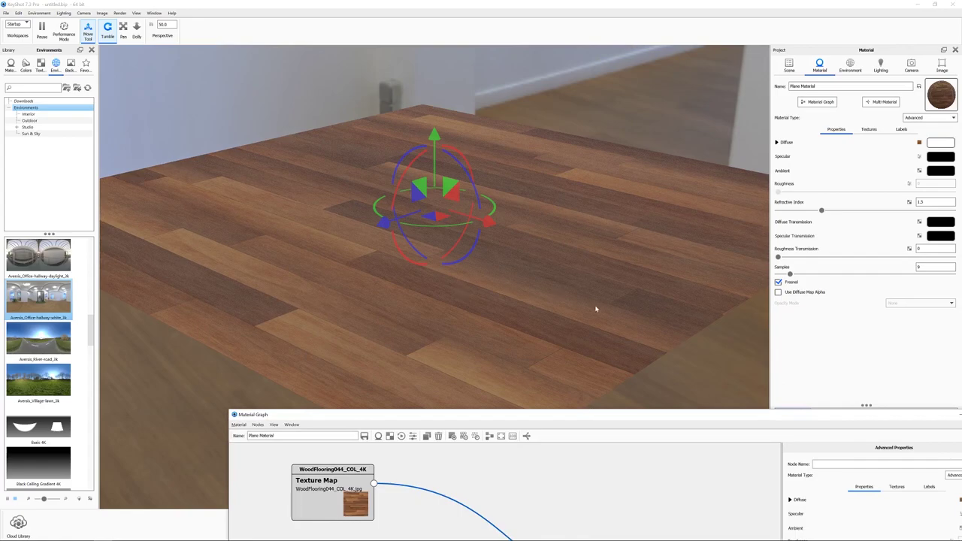
pyautogui.moveTo(557, 299); pyautogui.dragTo(445, 315)
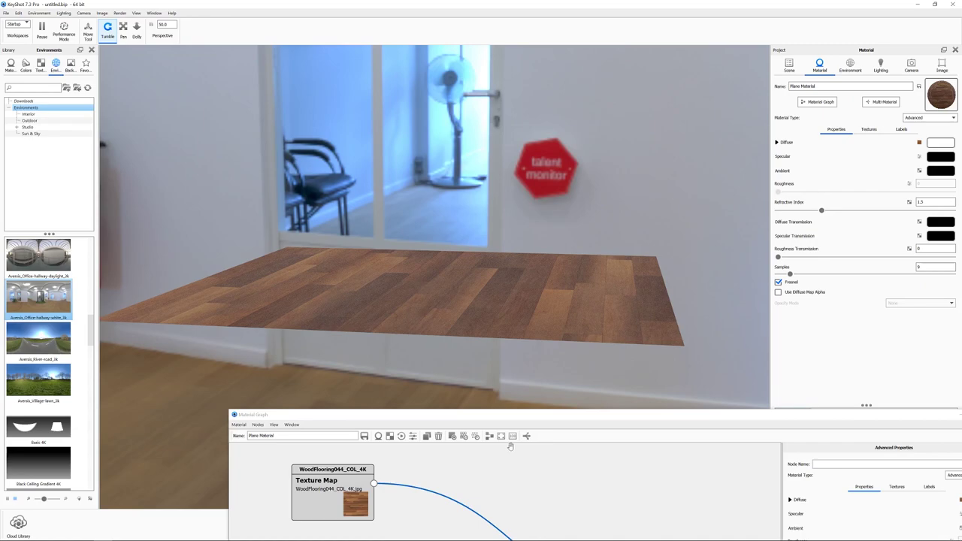
pyautogui.moveTo(485, 415); pyautogui.dragTo(390, 64)
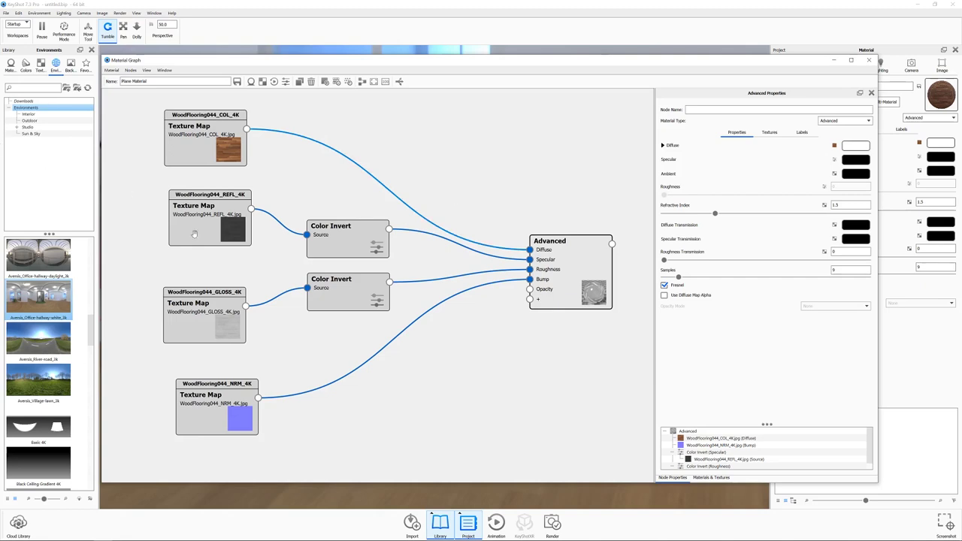
# Step: Select the GLOSS Texture Map node and raise its Brightness to 5
pyautogui.click(186, 319)
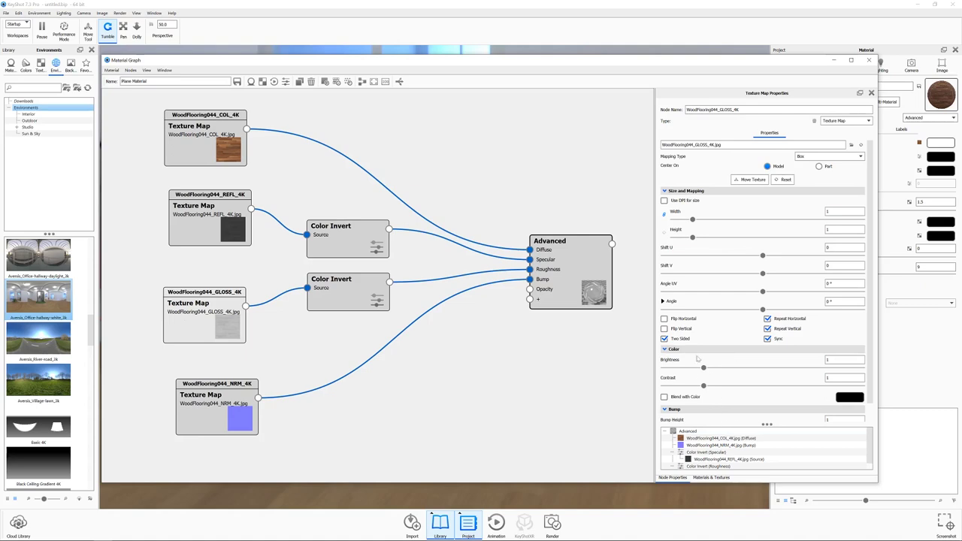
pyautogui.scroll(-1, 724, 381)
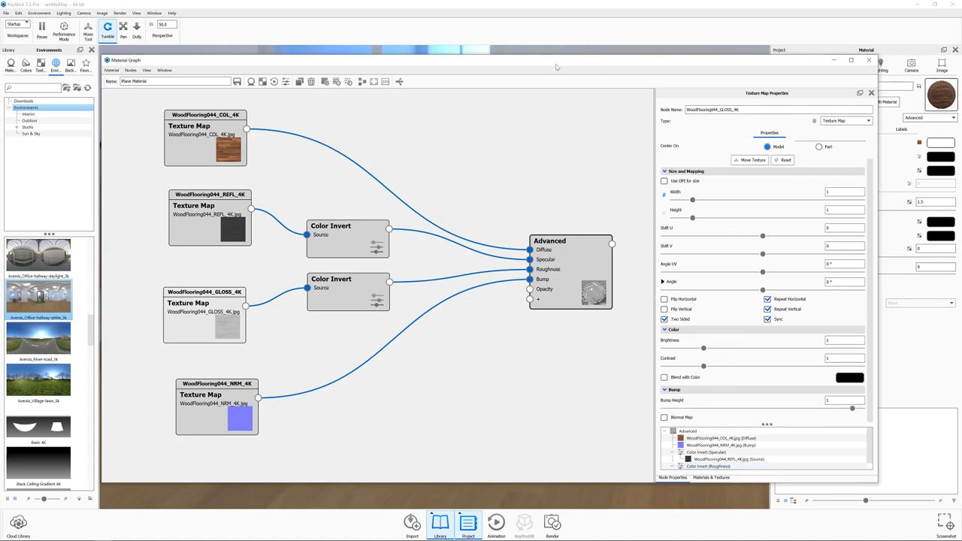
pyautogui.moveTo(560, 63); pyautogui.dragTo(602, 100)
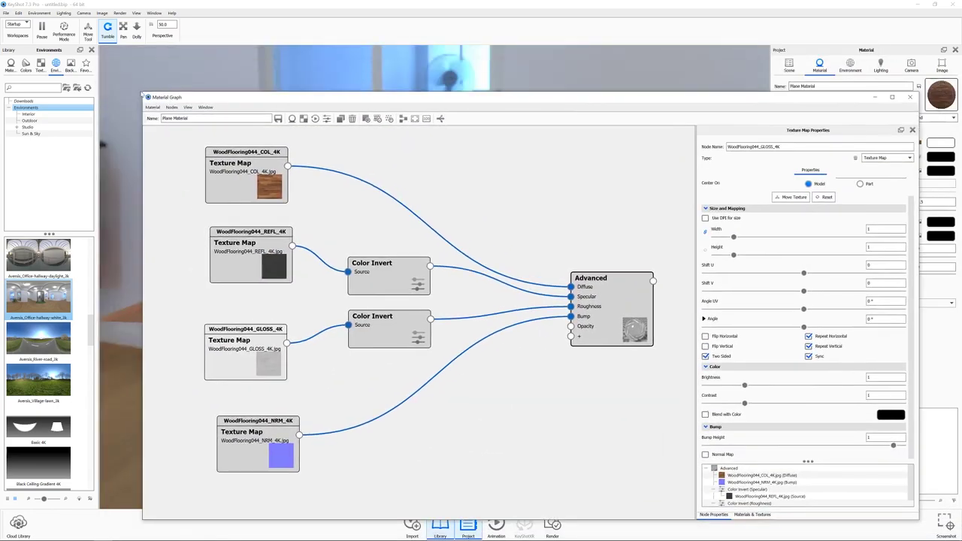
pyautogui.moveTo(139, 89); pyautogui.dragTo(462, 265)
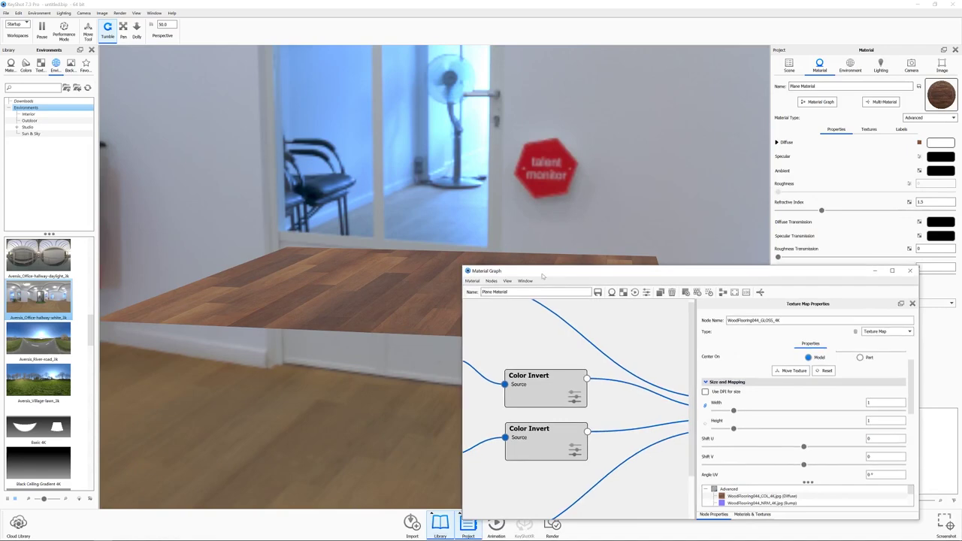
pyautogui.moveTo(519, 272); pyautogui.dragTo(500, 160)
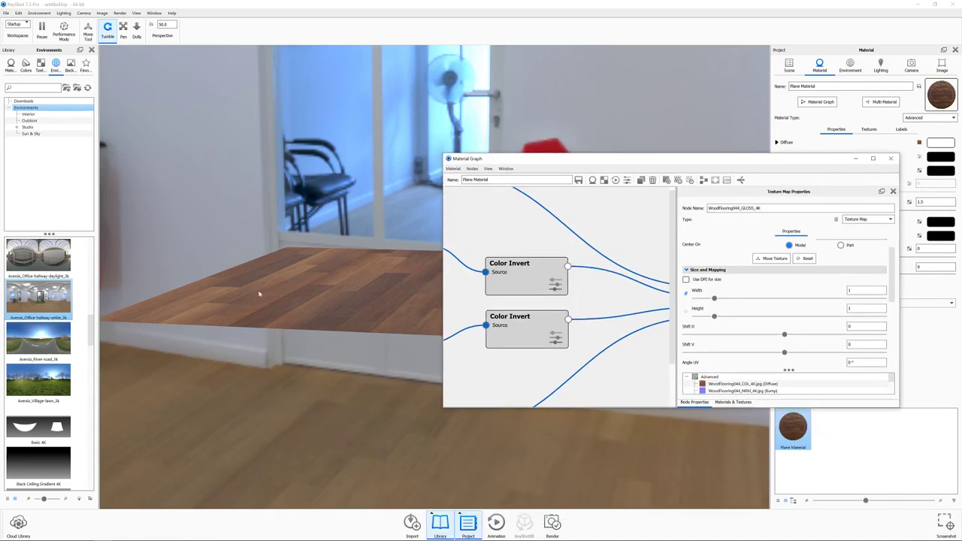
pyautogui.scroll(-5, 693, 359)
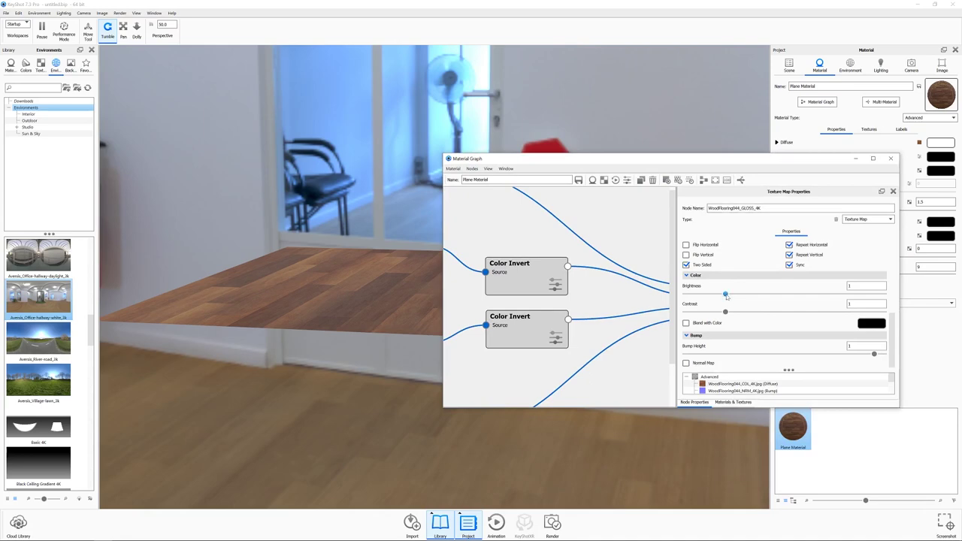
pyautogui.moveTo(727, 295); pyautogui.dragTo(784, 295)
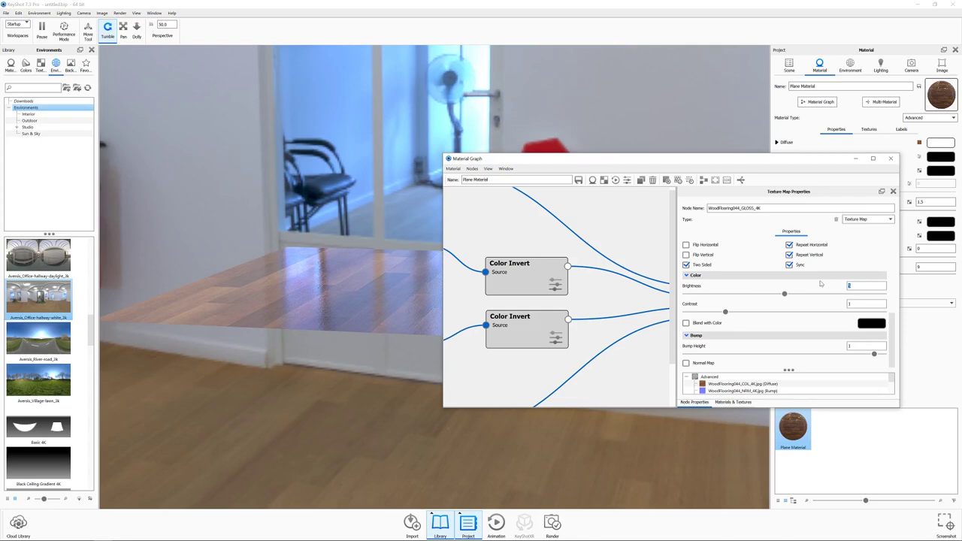
pyautogui.moveTo(641, 160); pyautogui.dragTo(742, 193)
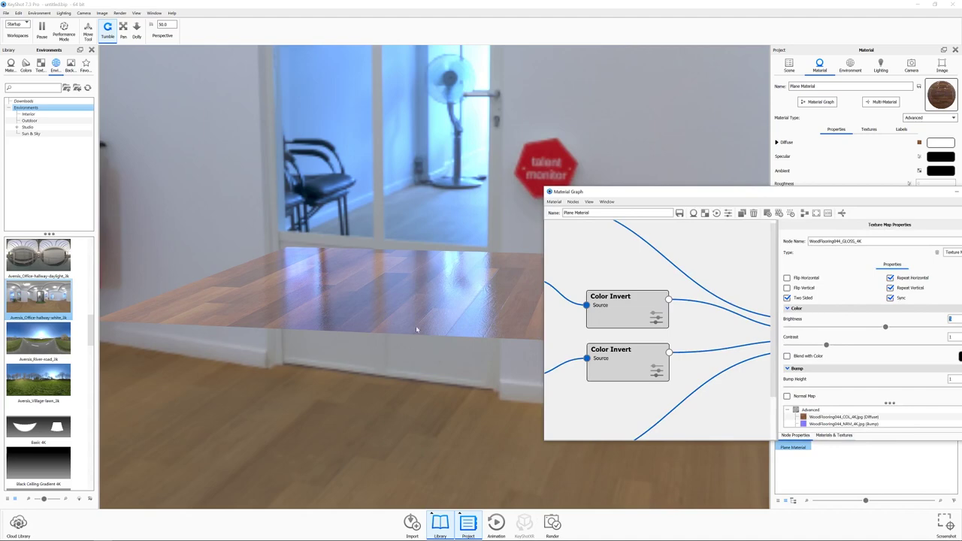
pyautogui.moveTo(692, 195); pyautogui.dragTo(378, 137)
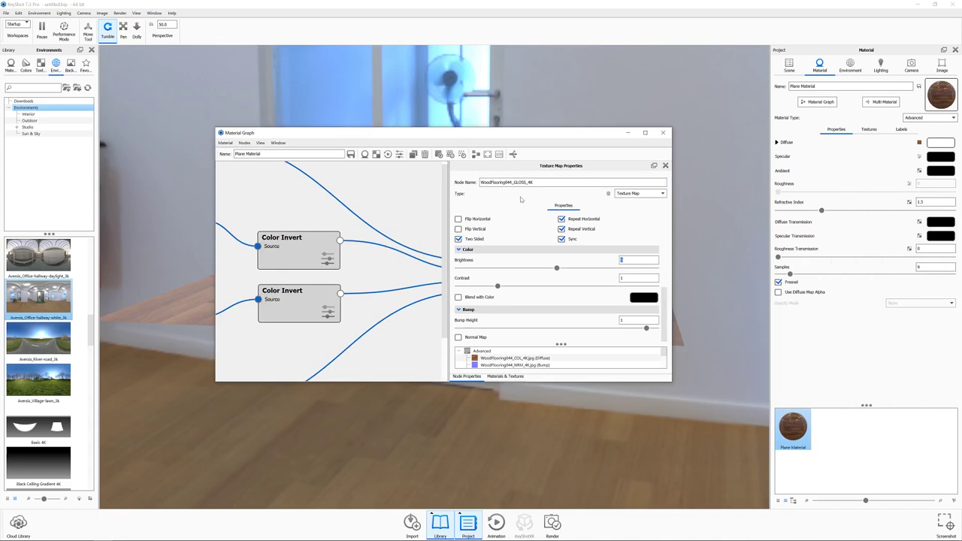
pyautogui.click(870, 132)
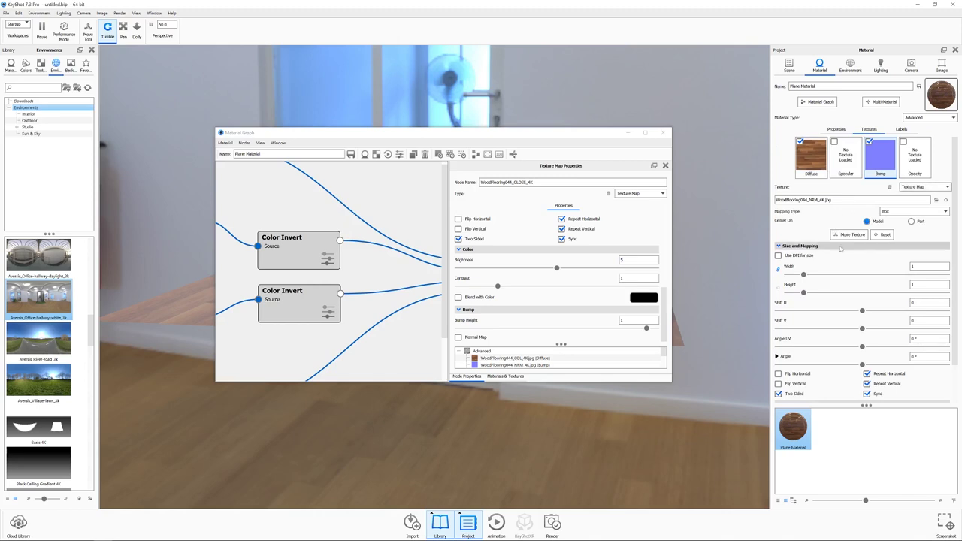
# Step: Scroll through the material's texture slots and move the Material Graph window right
pyautogui.scroll(-2, 846, 320)
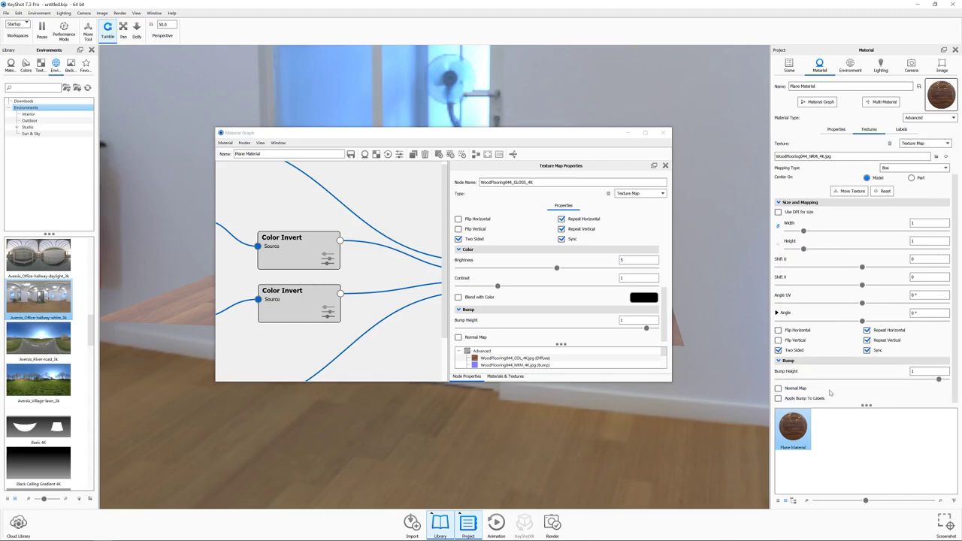
pyautogui.scroll(2, 830, 392)
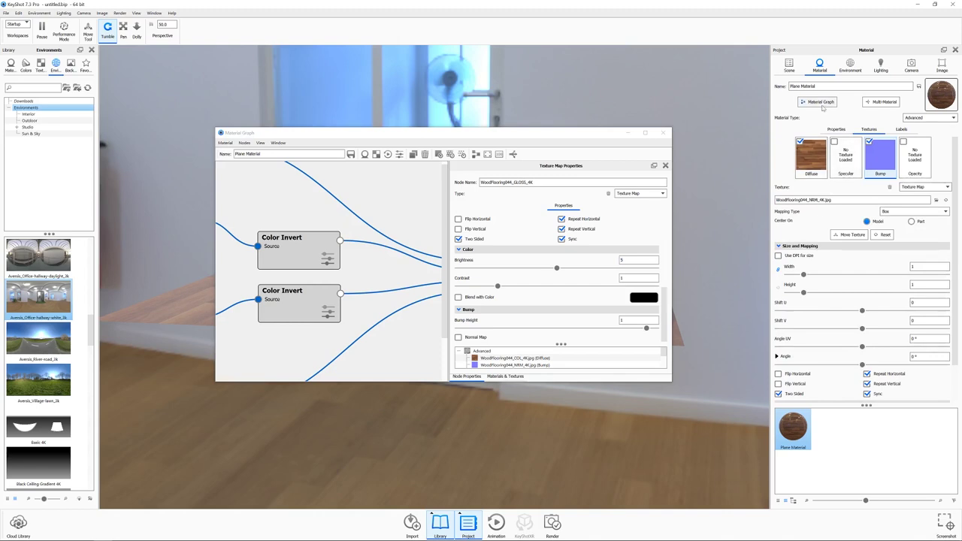
pyautogui.click(508, 133)
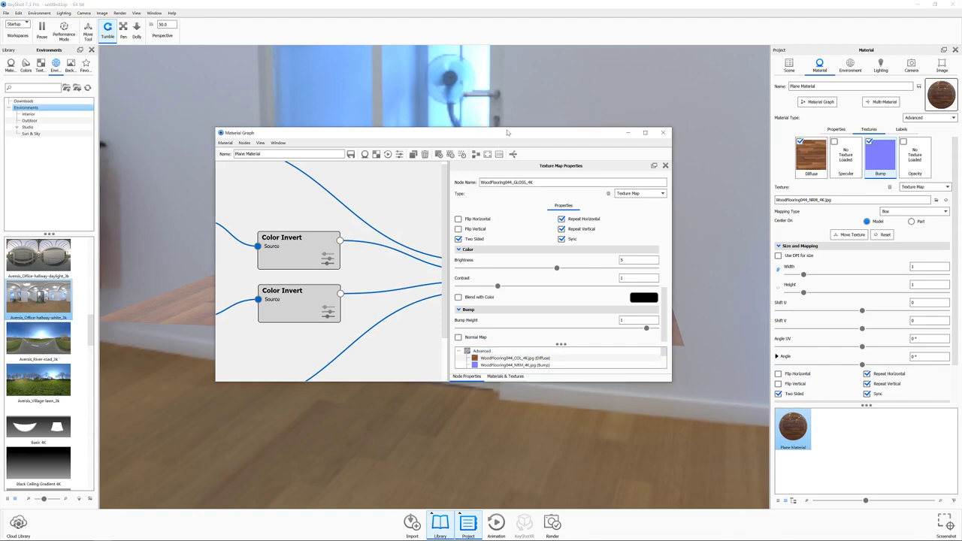
pyautogui.moveTo(507, 132); pyautogui.dragTo(616, 133)
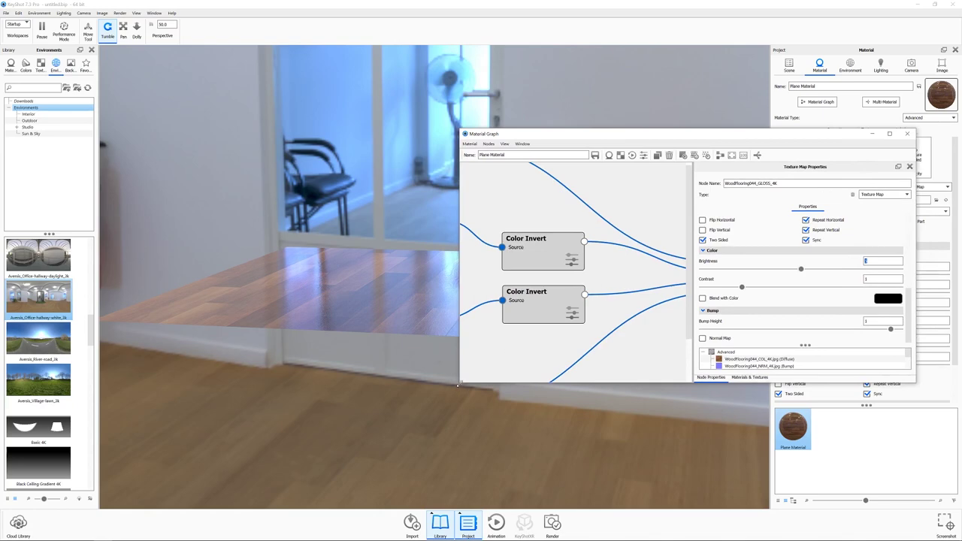
# Step: Enlarge the Material Graph to show all nodes and try a GLOSS brightness of 1.5
pyautogui.moveTo(459, 385); pyautogui.dragTo(291, 486)
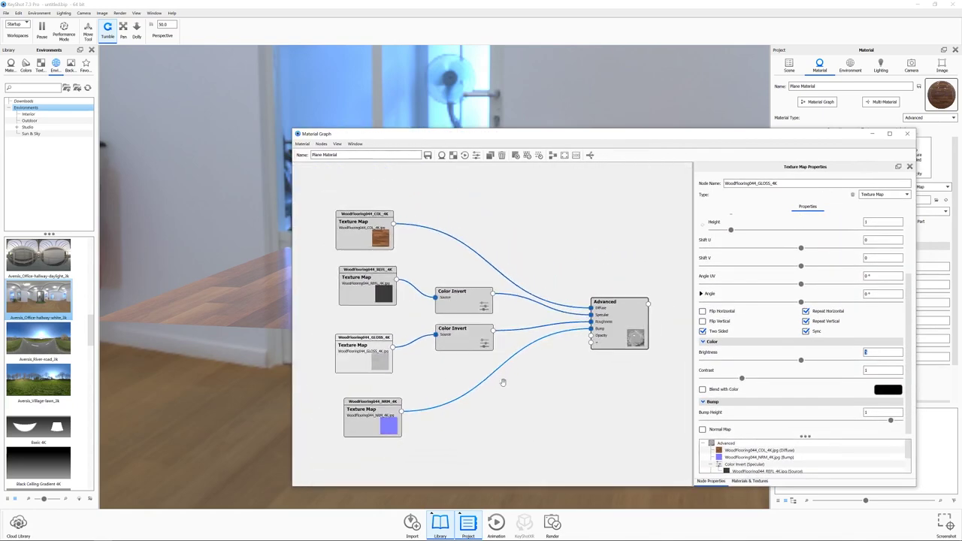
pyautogui.moveTo(538, 133); pyautogui.dragTo(532, 81)
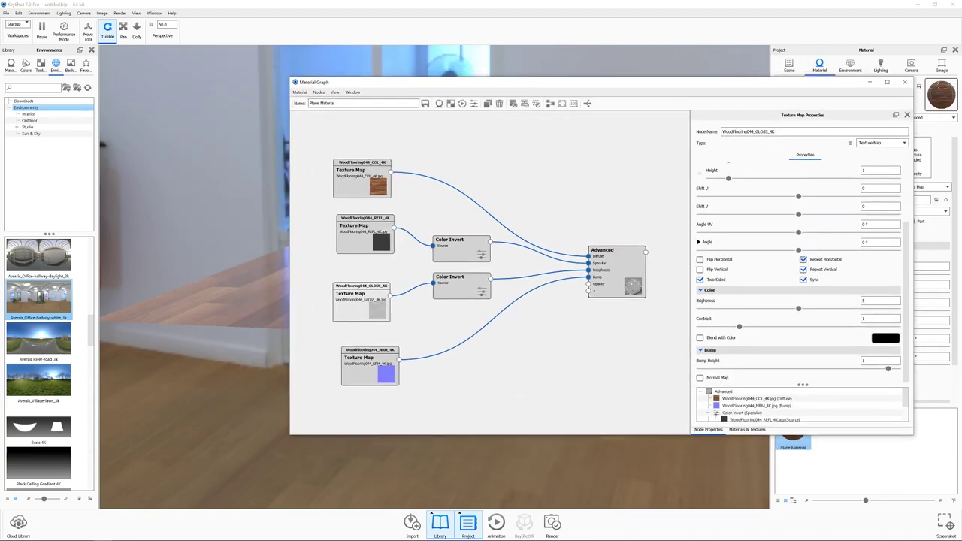
pyautogui.click(879, 301)
pyautogui.write('3')
pyautogui.press('BackSpace')
pyautogui.write('1.')
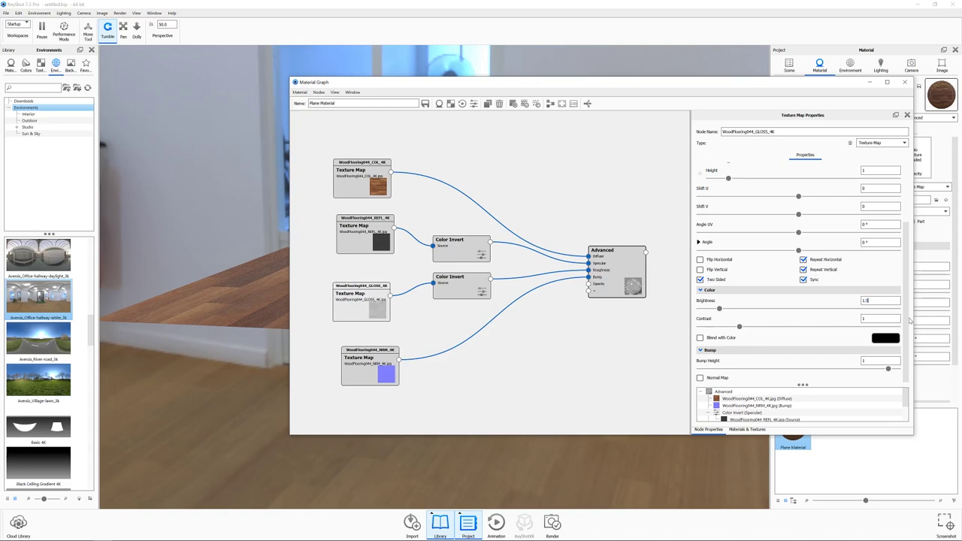
pyautogui.press('Return')
# Step: Set the GLOSS texture map's brightness to 2 and inspect the floor render
pyautogui.moveTo(508, 85); pyautogui.dragTo(492, 64)
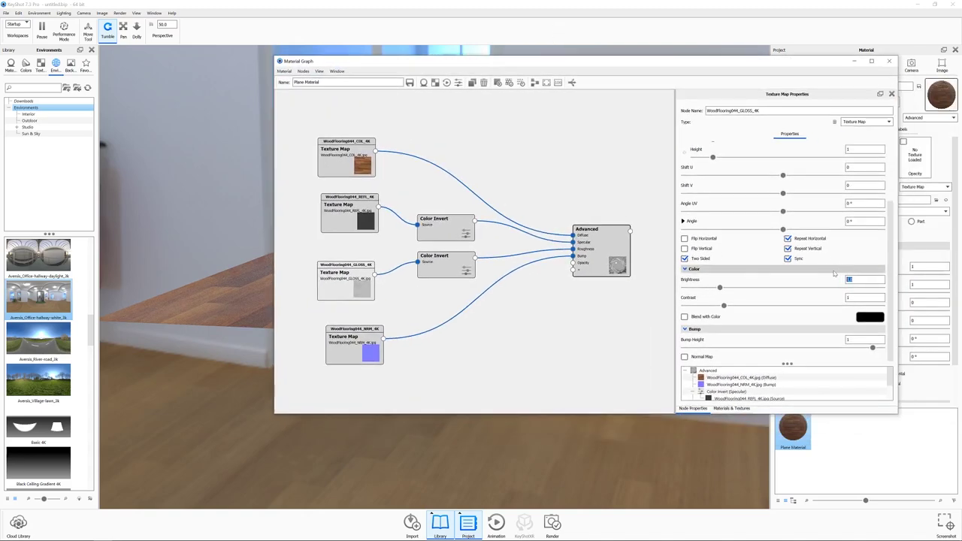
pyautogui.moveTo(442, 61); pyautogui.dragTo(740, 180)
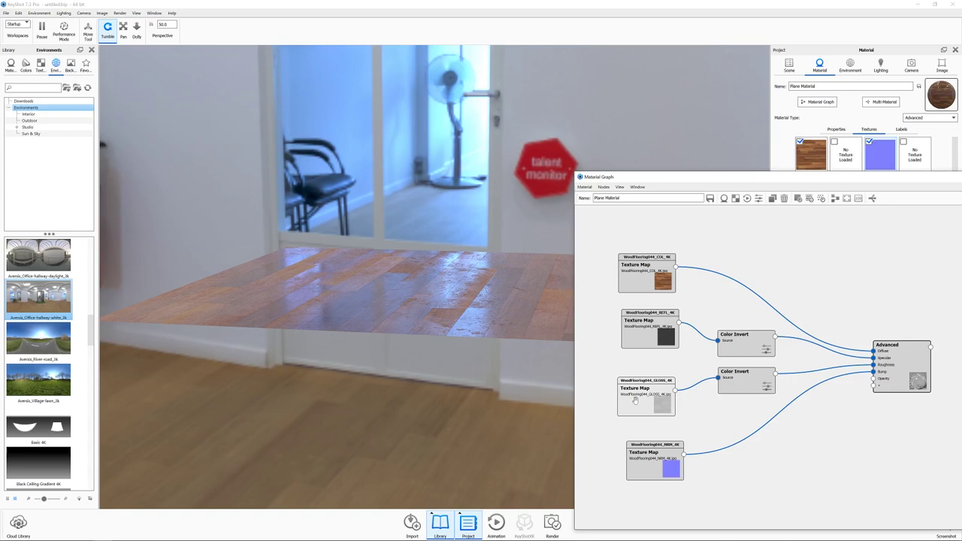
pyautogui.moveTo(715, 182); pyautogui.dragTo(514, 80)
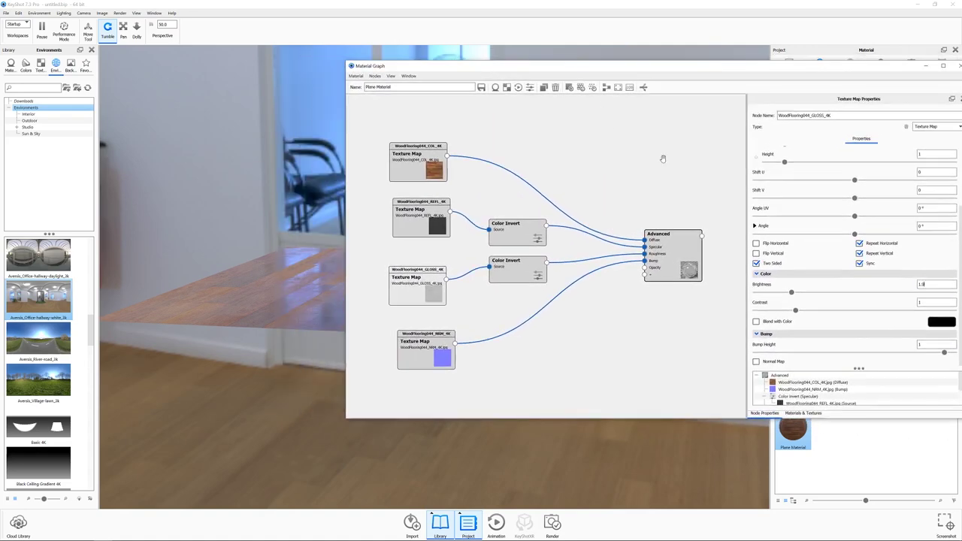
pyautogui.press('Return')
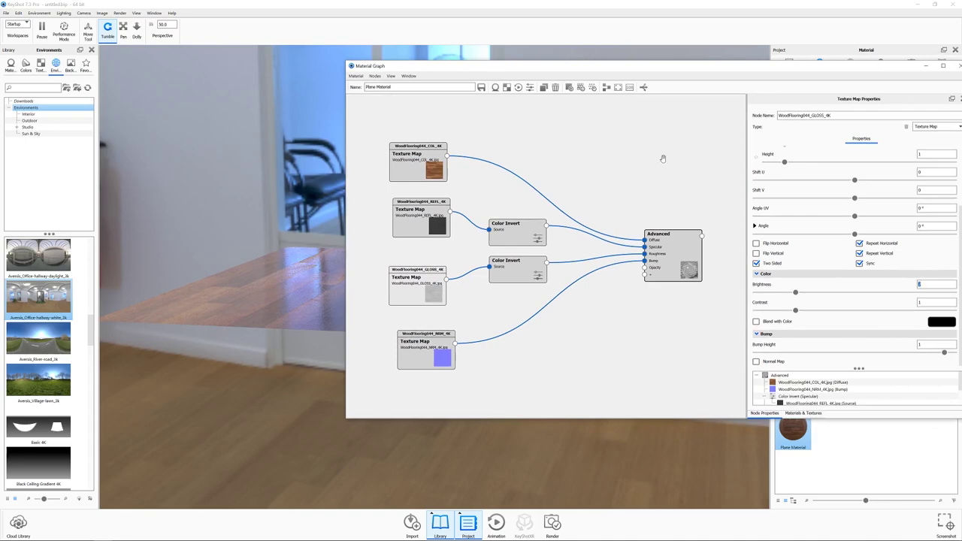
pyautogui.write('2')
pyautogui.press('Return')
pyautogui.moveTo(404, 67); pyautogui.dragTo(716, 259)
pyautogui.scroll(5, 430, 339)
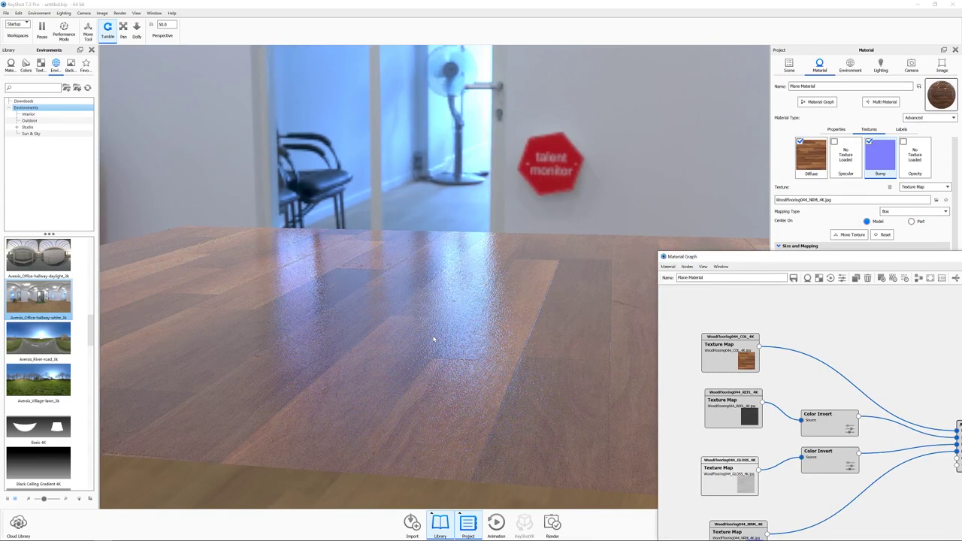
pyautogui.scroll(-5, 434, 340)
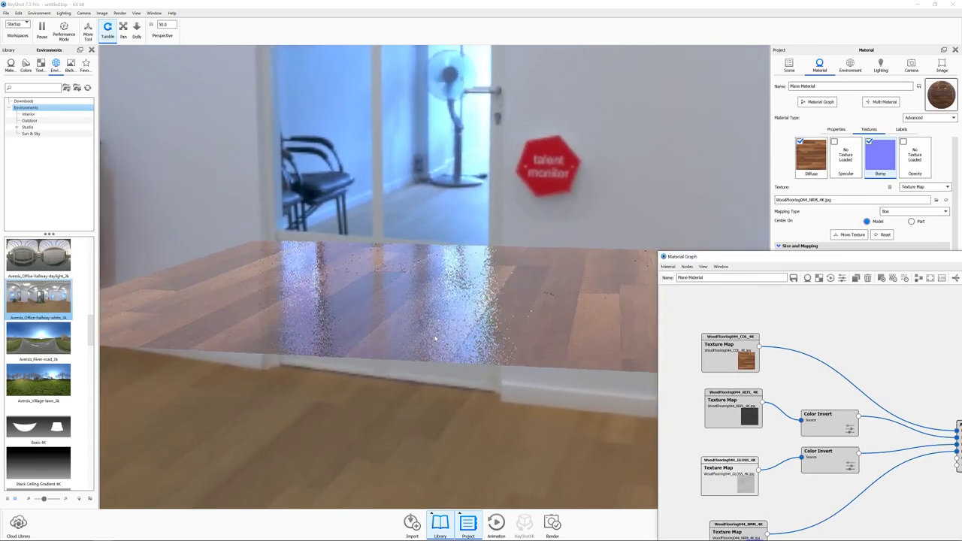
pyautogui.scroll(5, 434, 338)
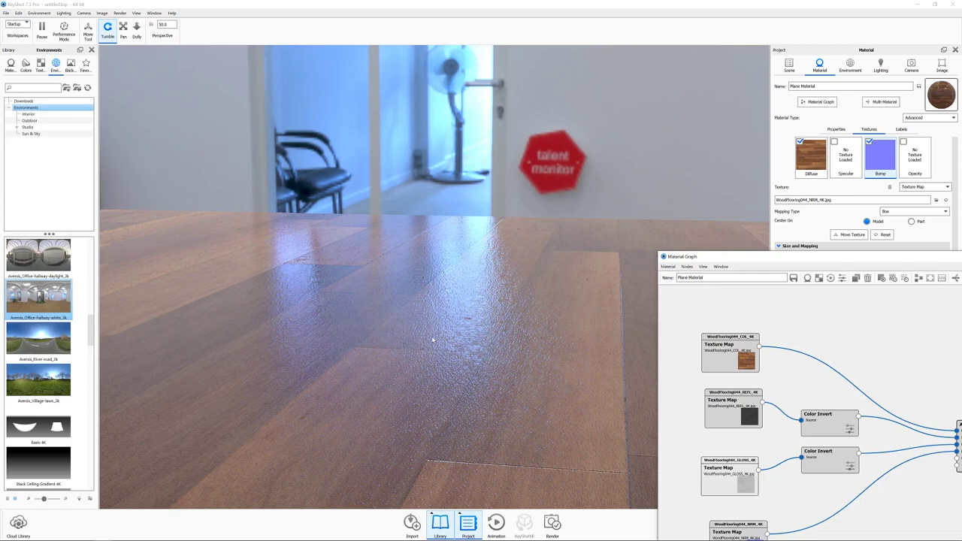
pyautogui.scroll(-5, 460, 321)
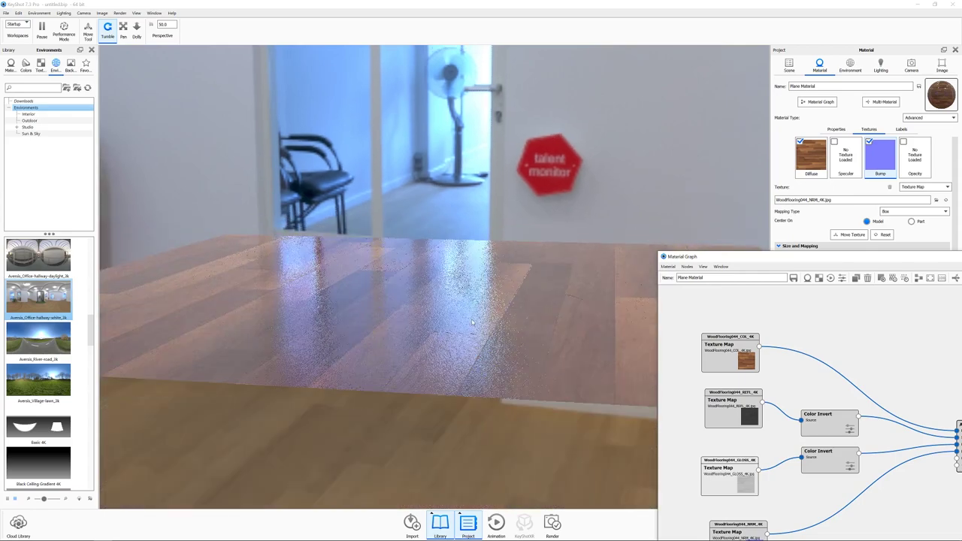
pyautogui.moveTo(752, 260); pyautogui.dragTo(393, 60)
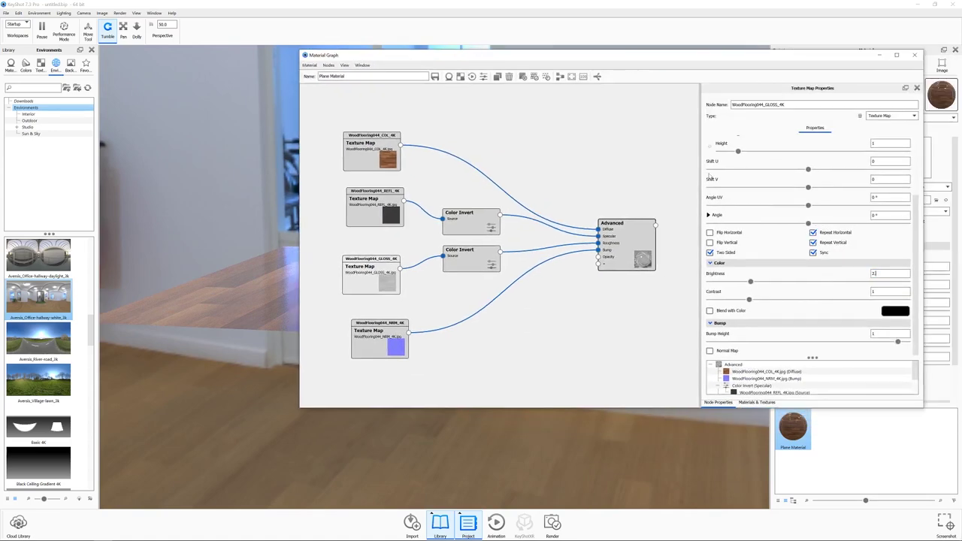
# Step: Enable Normal Map on the WoodFlooring044_NRM_4K Texture Map node
pyautogui.moveTo(536, 59); pyautogui.dragTo(546, 60)
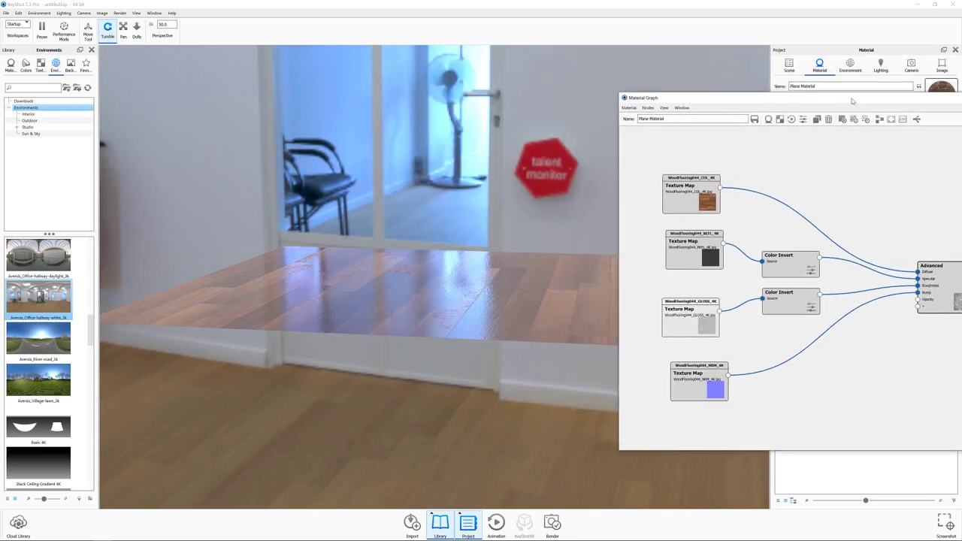
pyautogui.doubleClick(854, 100)
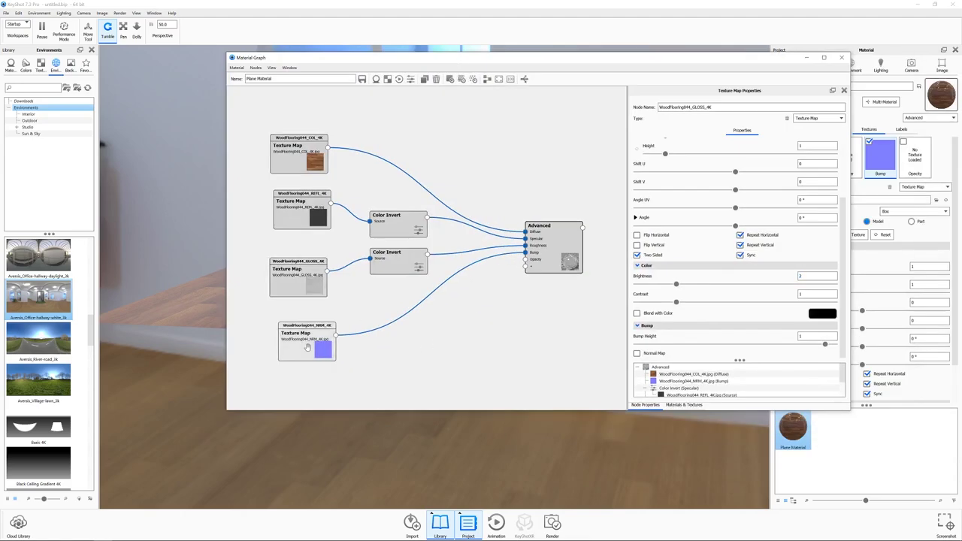
pyautogui.click(306, 344)
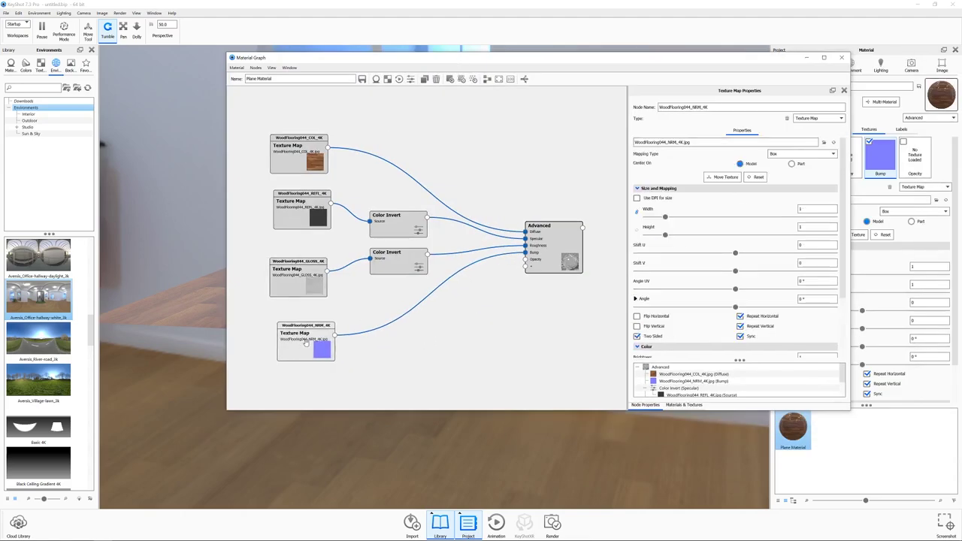
pyautogui.scroll(-4, 729, 267)
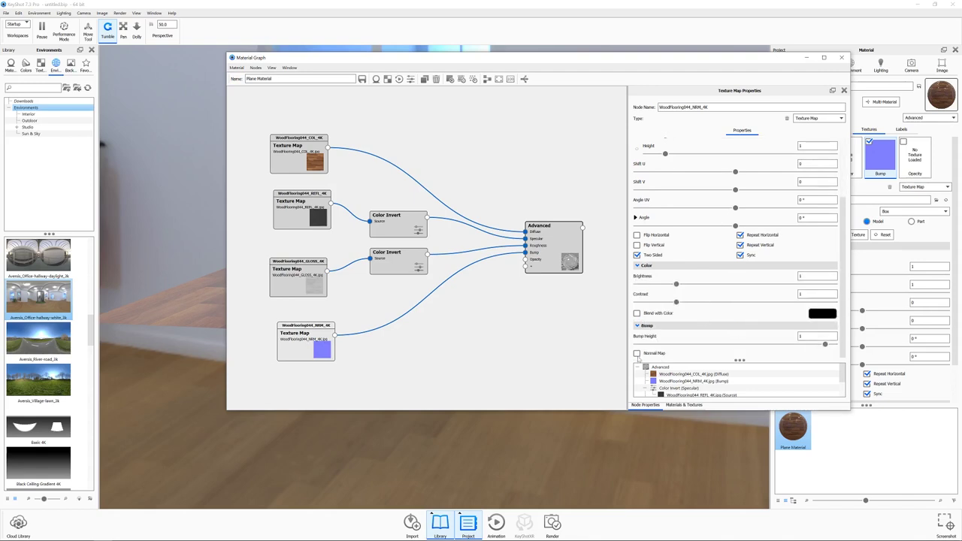
pyautogui.click(638, 354)
pyautogui.moveTo(332, 62); pyautogui.dragTo(642, 108)
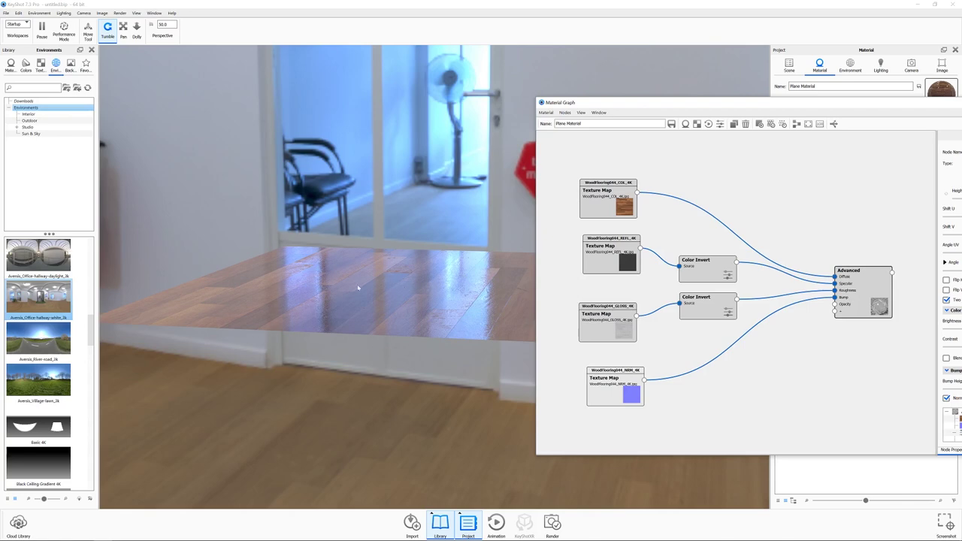
# Step: Move the Material Graph up and left so the NRM Texture Map Properties are fully visible
pyautogui.moveTo(631, 103); pyautogui.dragTo(341, 70)
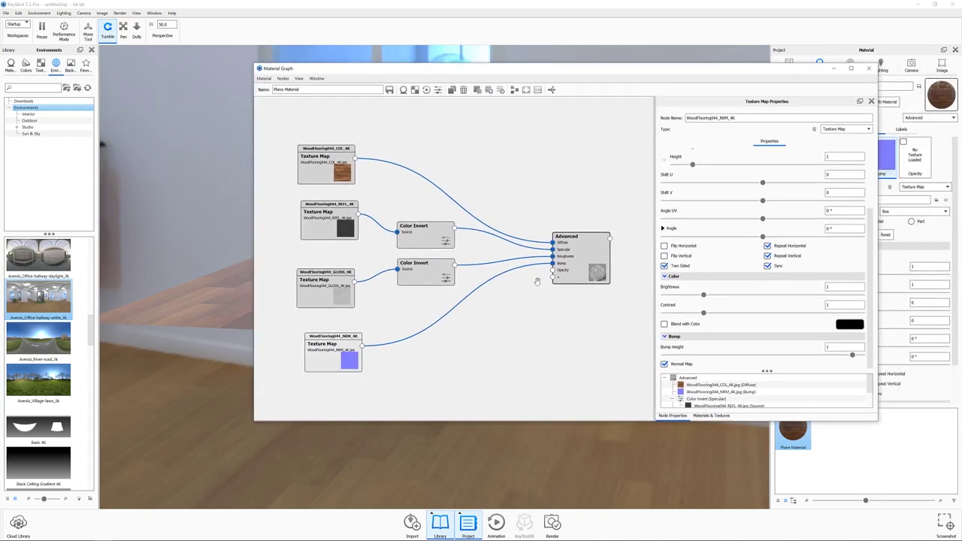